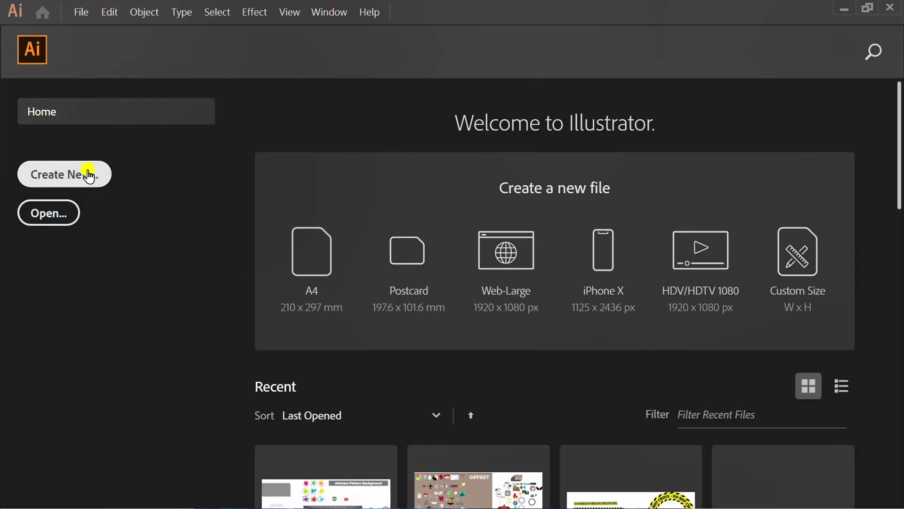
Step: Create a new 1280 × 720 pt document from the Home screen
click(88, 173)
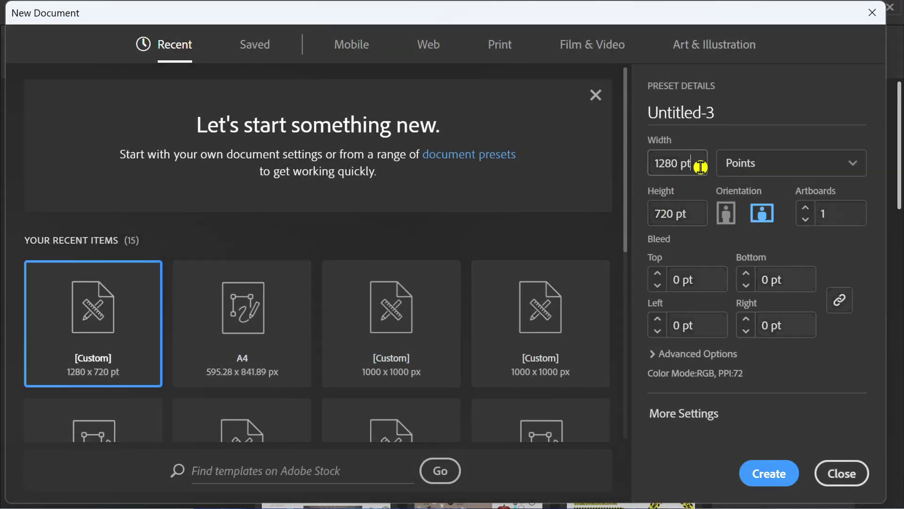
click(701, 167)
click(697, 215)
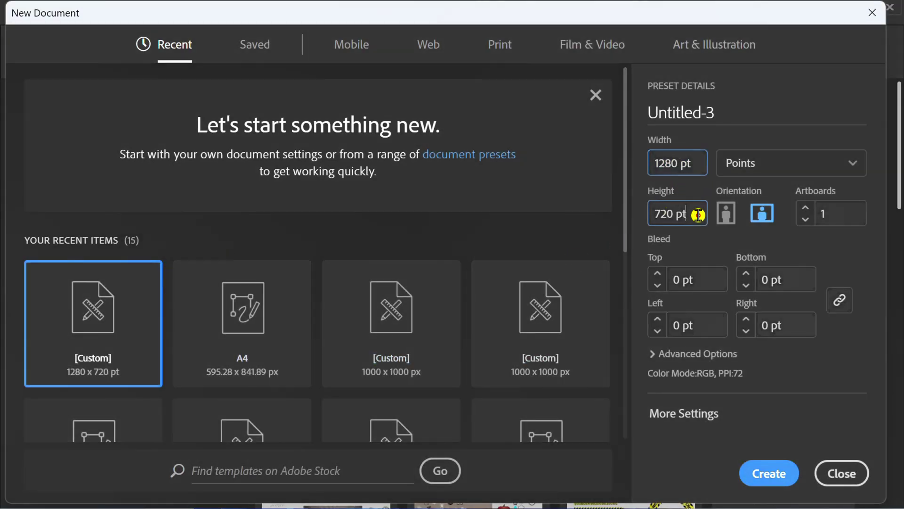
click(768, 473)
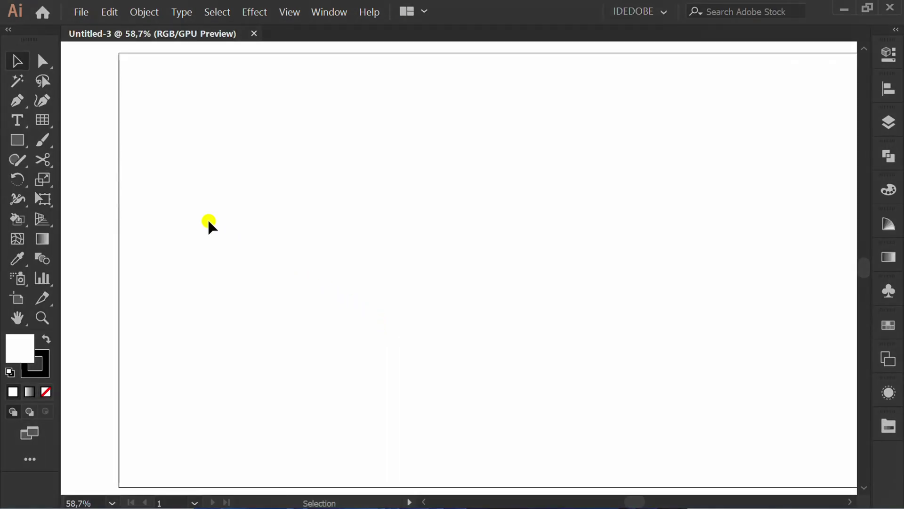
Step: Draw a 120 × 120 pt rectangular grid with 5 horizontal and 5 vertical dividers
click(42, 119)
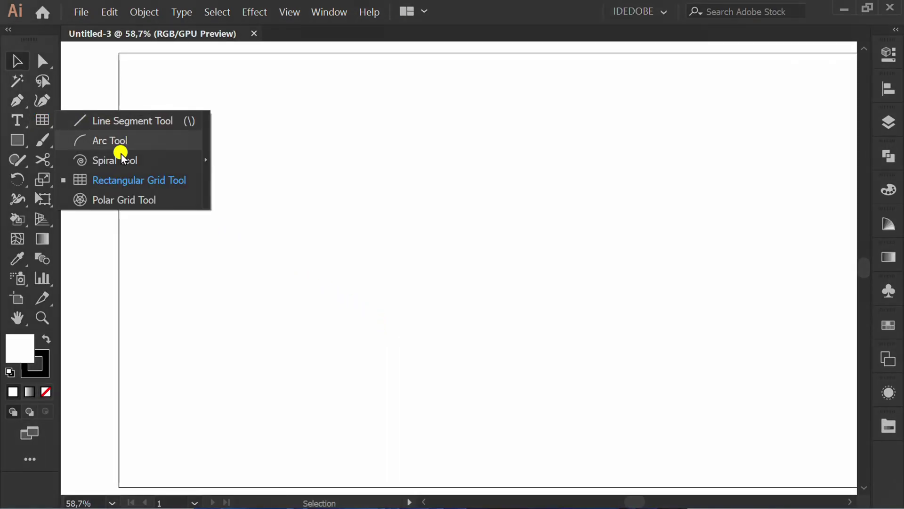
click(176, 179)
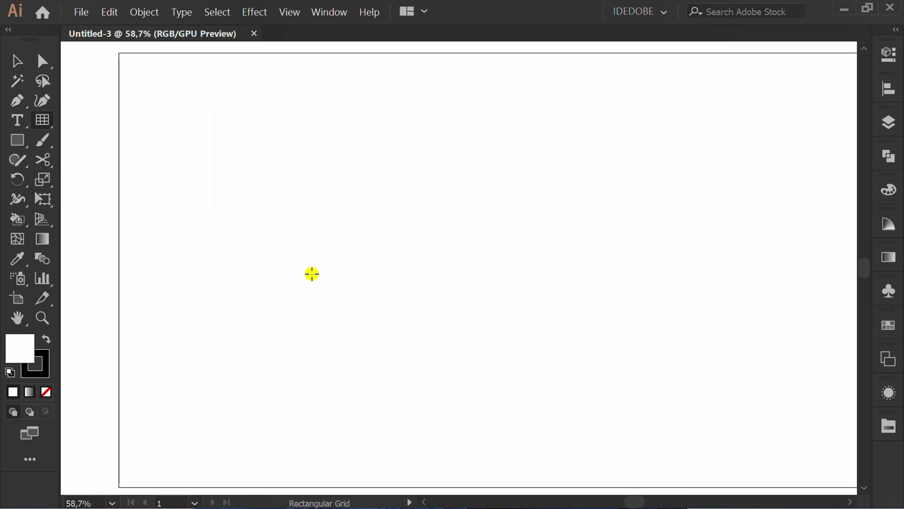
click(407, 244)
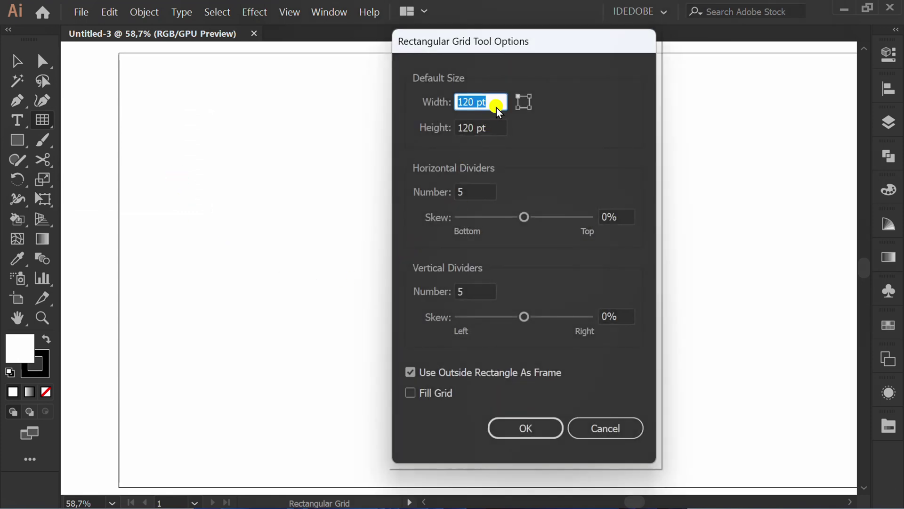
click(498, 101)
click(498, 130)
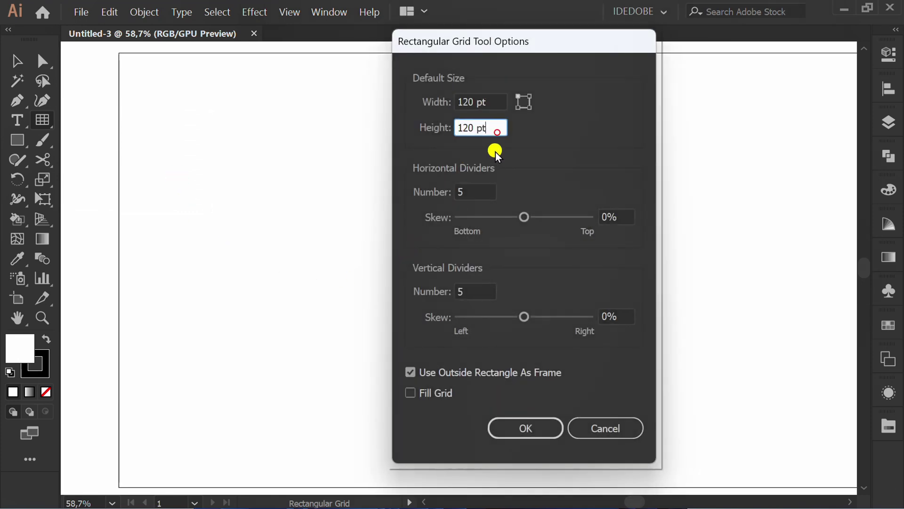
click(490, 191)
click(480, 290)
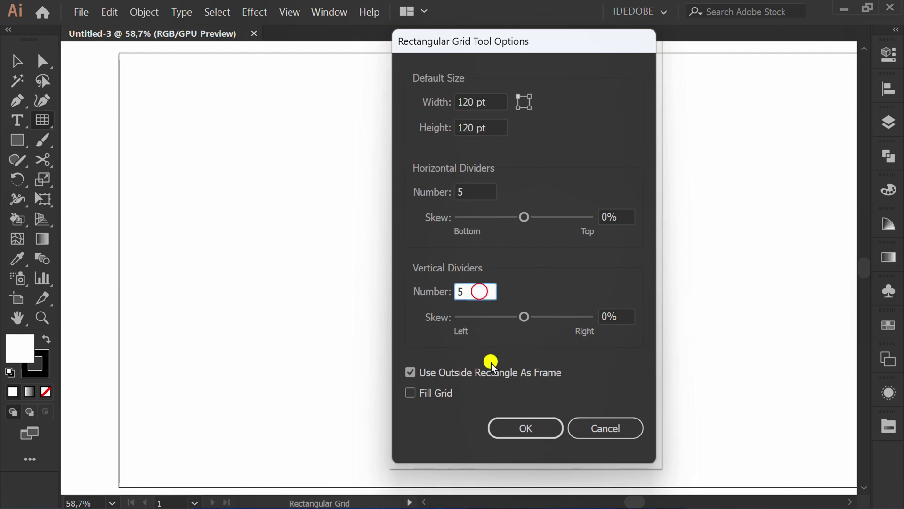
click(535, 424)
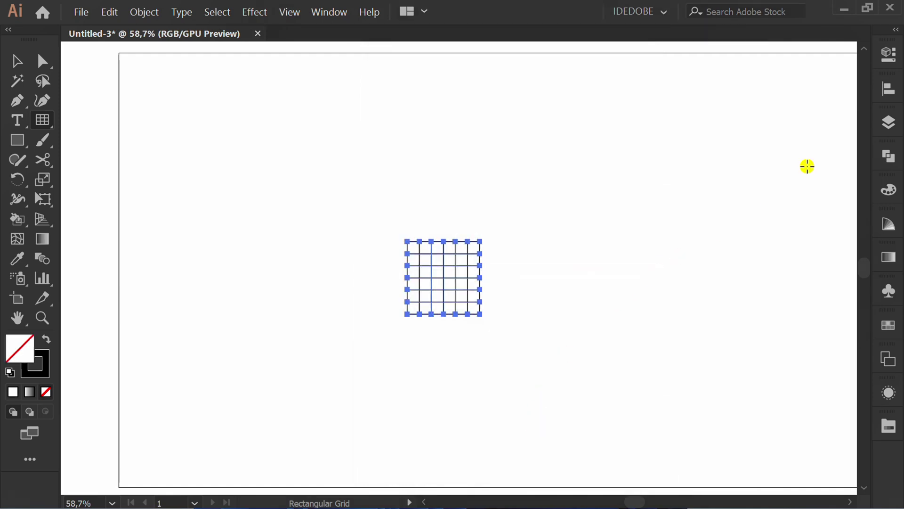
Step: Centre the grid horizontally and vertically on the artboard
click(887, 86)
click(723, 119)
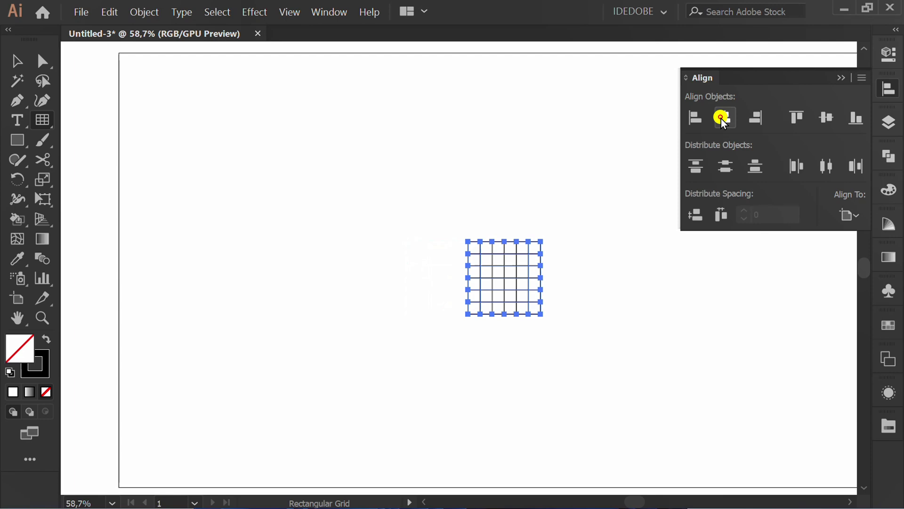
click(825, 116)
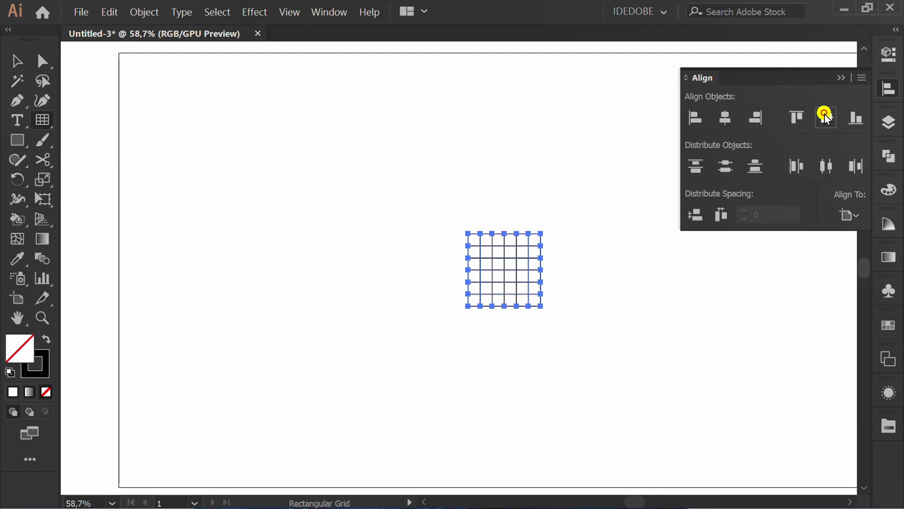
click(841, 78)
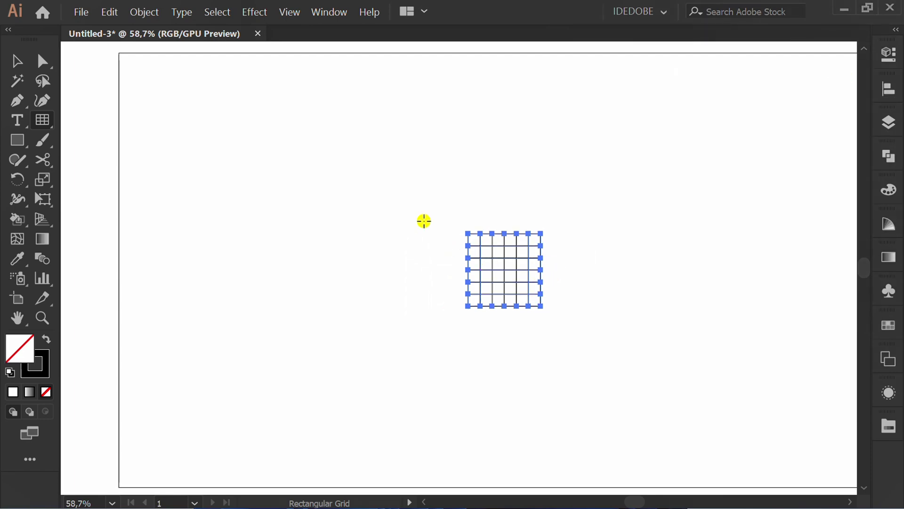
Step: Ungroup the grid, select all its lines and convert them into guides
key(v)
right_click(373, 202)
click(475, 336)
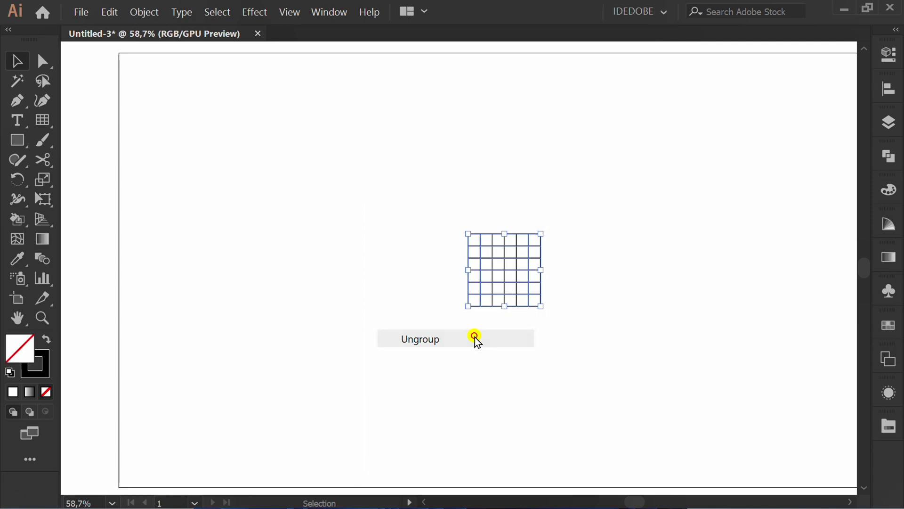
click(424, 358)
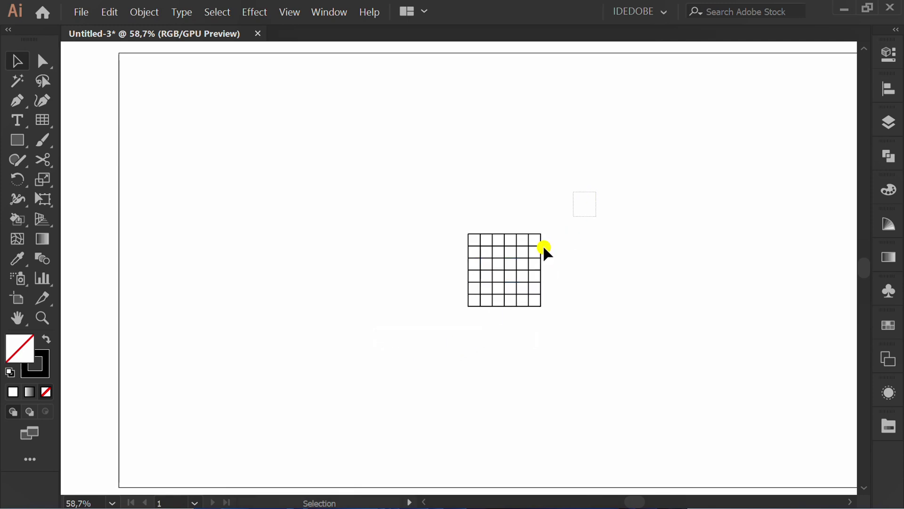
drag(542, 244, 420, 362)
right_click(415, 218)
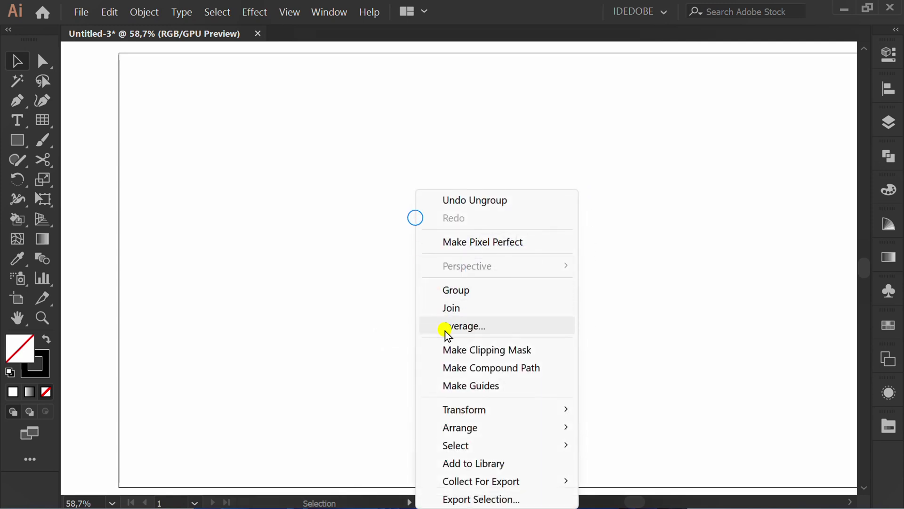
click(535, 385)
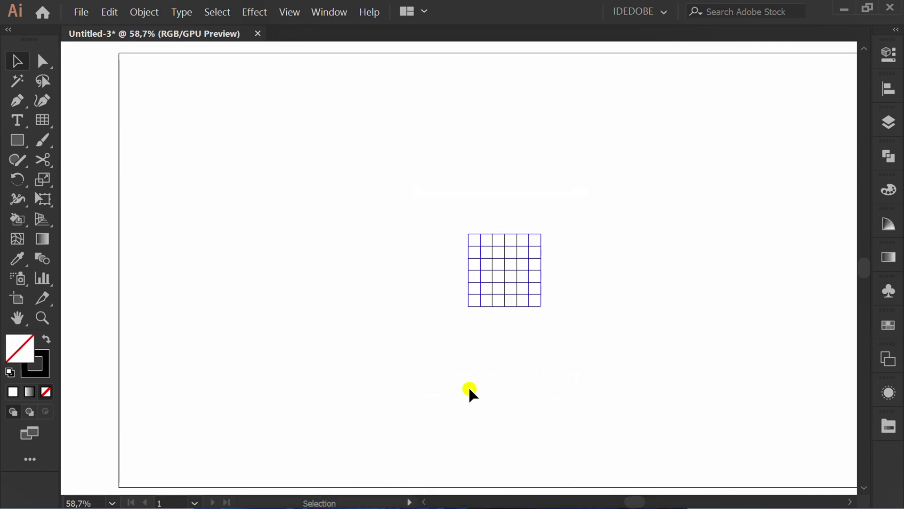
scroll(476, 285, up, 5)
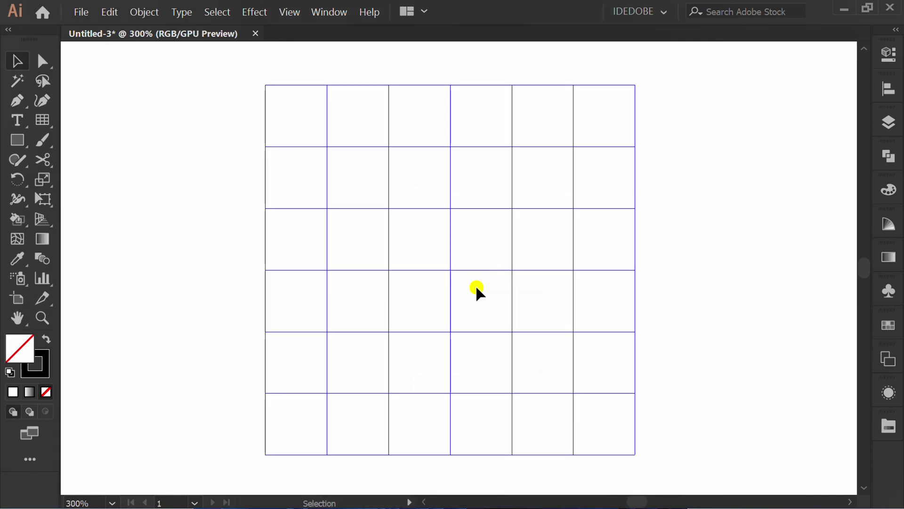
Step: Draw a small square in one grid cell and copy it into four squares three cells apart
key(m)
drag(327, 146, 389, 208)
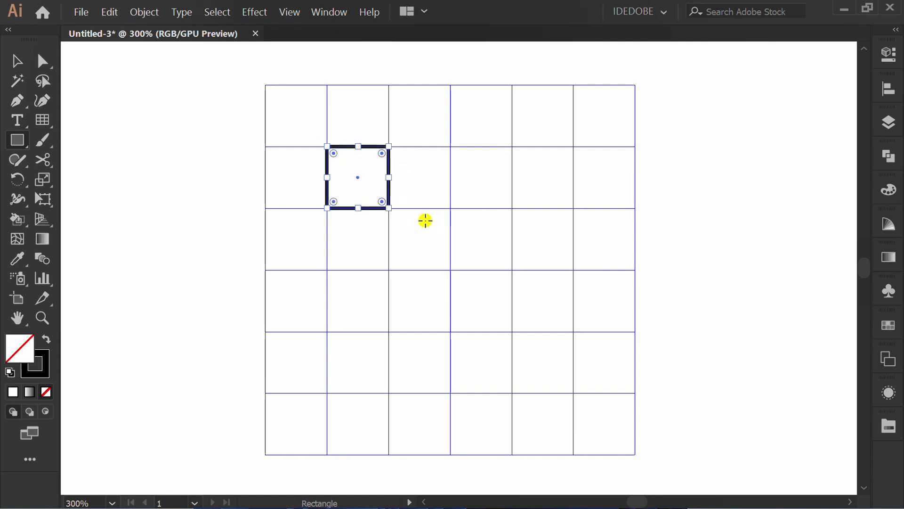
key(v)
drag(352, 175, 313, 256)
key(v)
click(706, 229)
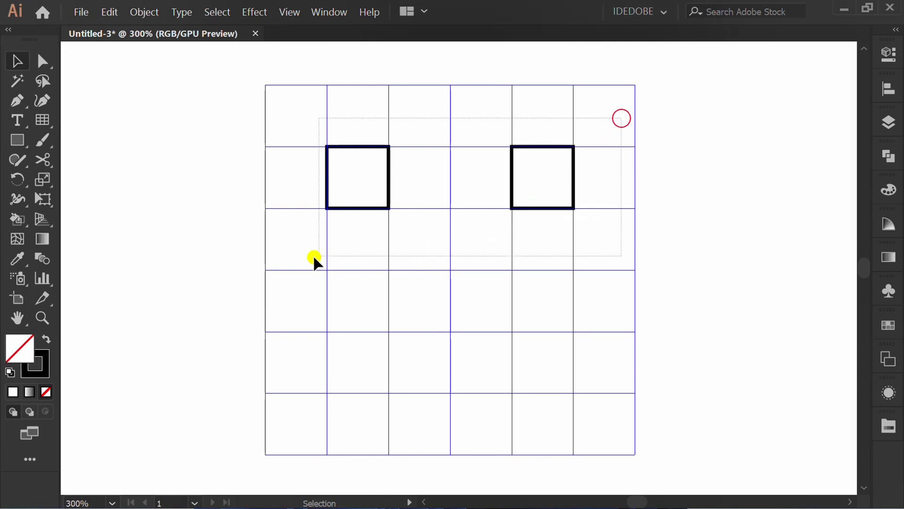
drag(357, 177, 362, 368)
key(v)
click(684, 259)
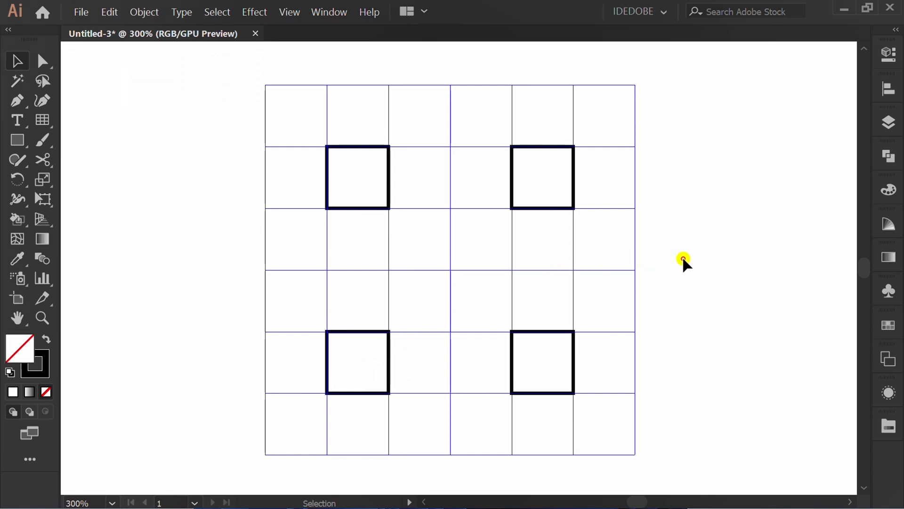
Step: Draw a rectangle joining the four squares and a large square framing the whole grid
key(m)
mouse_move(389, 208)
mouse_down()
mouse_move(493, 323)
mouse_move(512, 331)
mouse_up()
key(ctrl+shift+a)
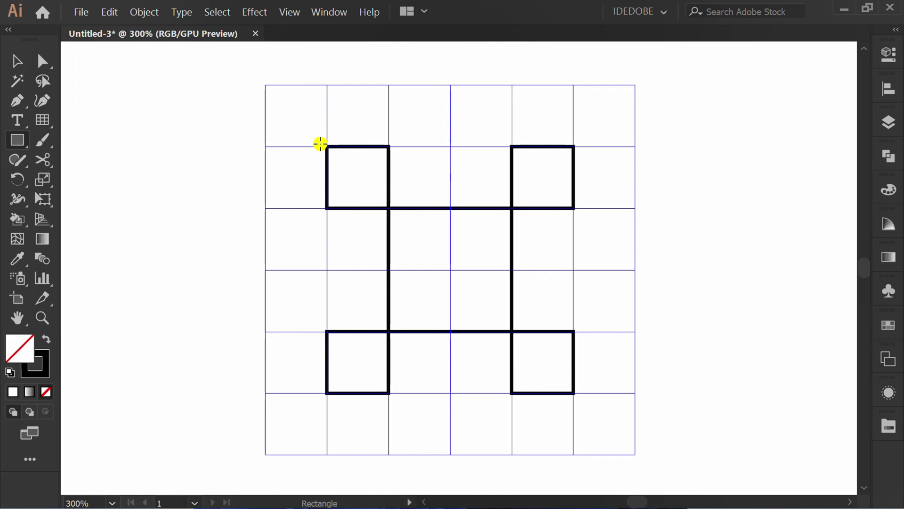
mouse_move(266, 85)
mouse_down()
mouse_move(509, 365)
mouse_move(636, 455)
mouse_up()
key(v)
key(ctrl+shift+a)
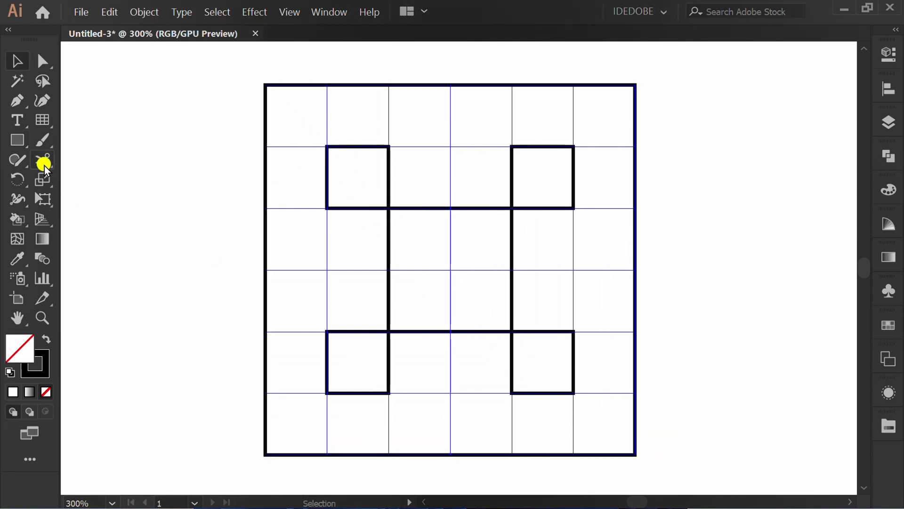
Step: Draw a vertical centre line and a 90° rotated horizontal copy of it
click(43, 119)
click(137, 122)
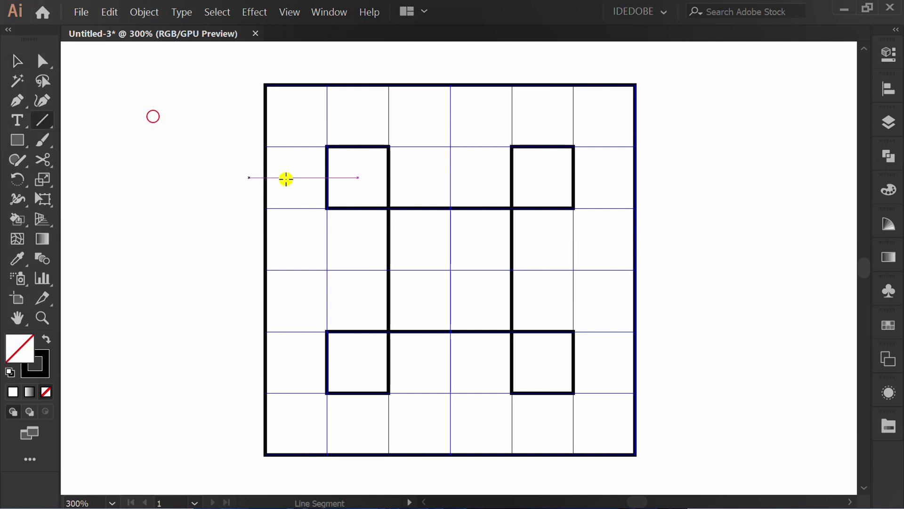
mouse_move(451, 86)
mouse_down()
mouse_move(465, 323)
mouse_move(451, 455)
mouse_up()
key(r)
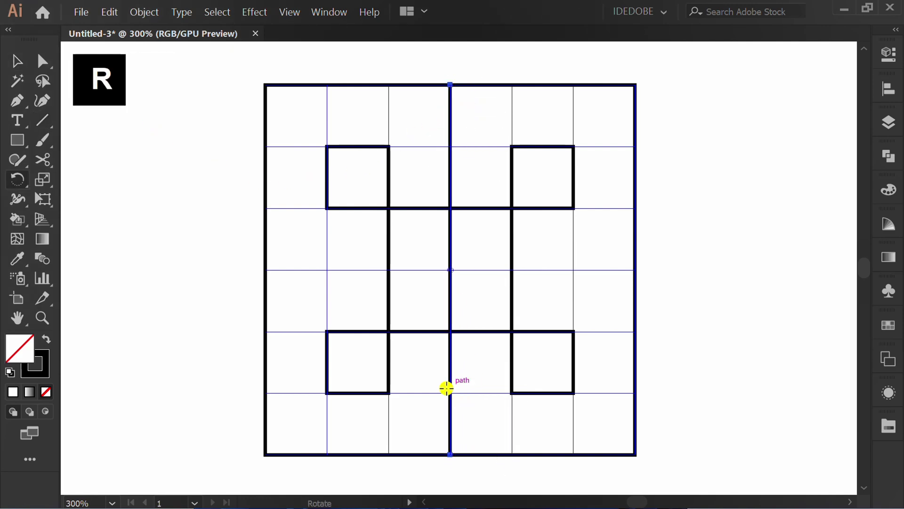
drag(414, 426, 608, 281)
key(v)
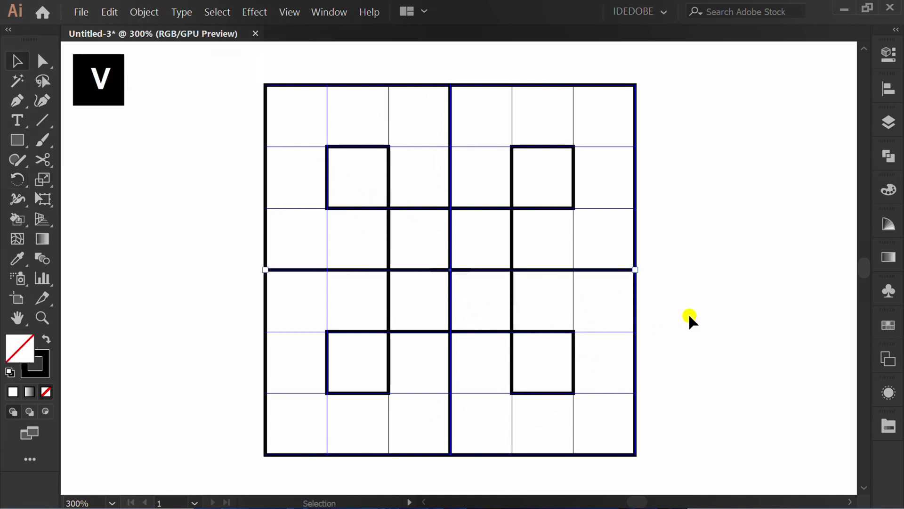
click(688, 314)
Step: Hide the guides and select all the knot artwork
right_click(191, 141)
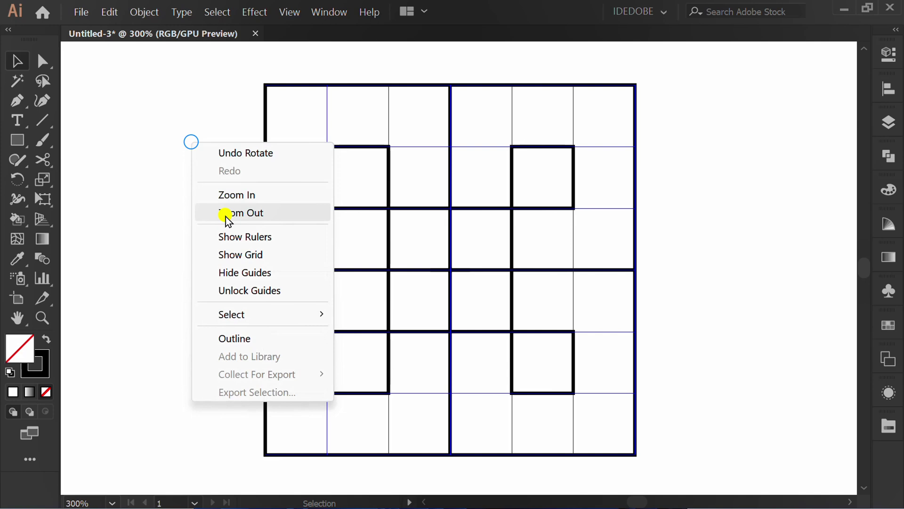
click(287, 272)
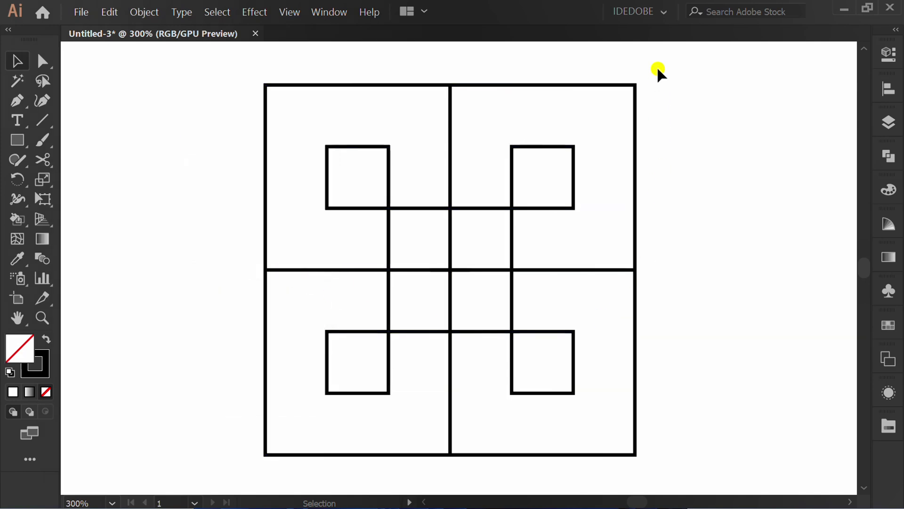
drag(657, 69, 269, 453)
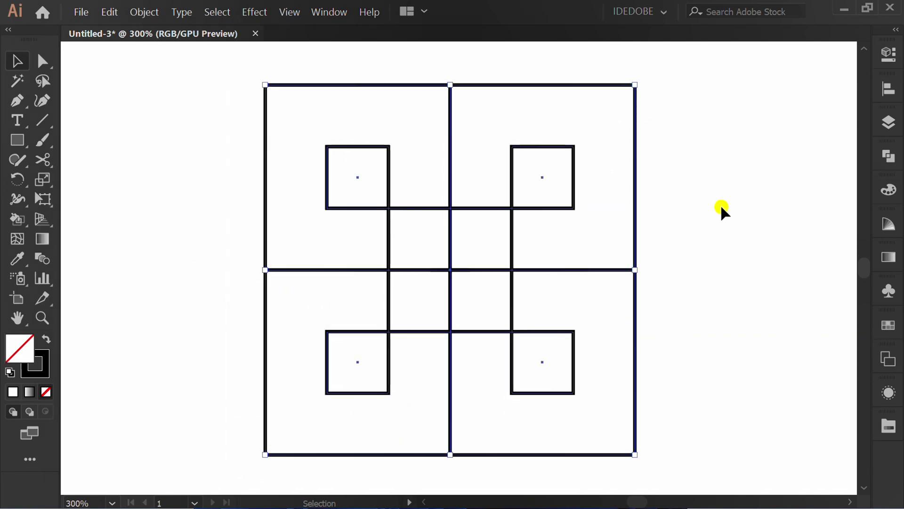
Step: Give all the selected knot paths an 8 pt stroke with projecting caps
click(885, 55)
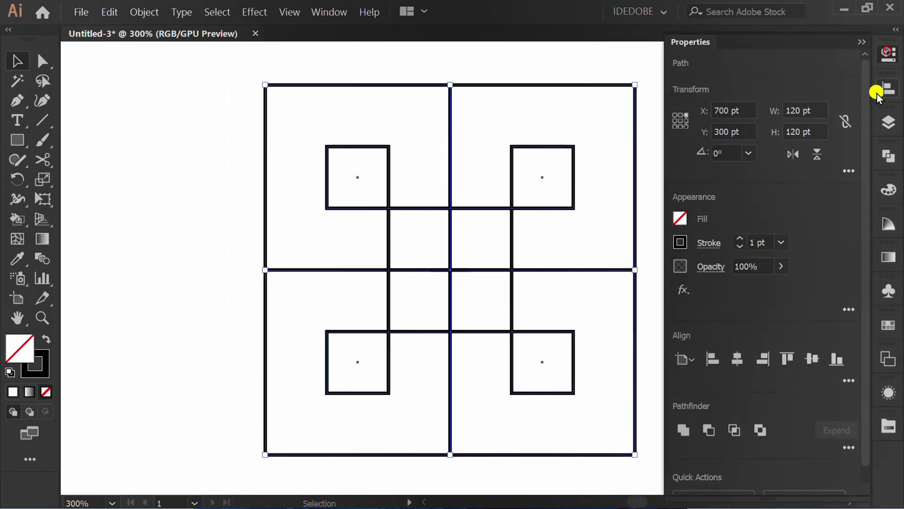
click(770, 246)
key(Up)
key(Up)
key(Up)
key(Up)
key(Up)
key(Up)
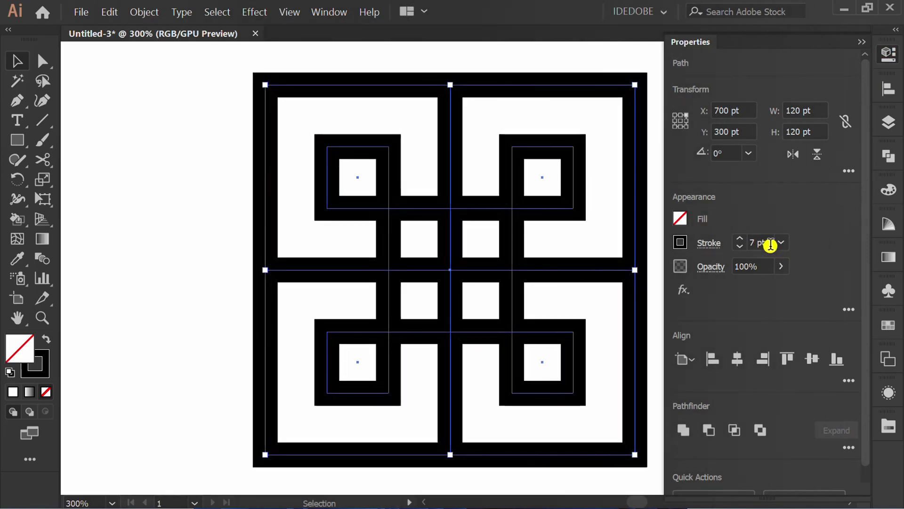
click(709, 243)
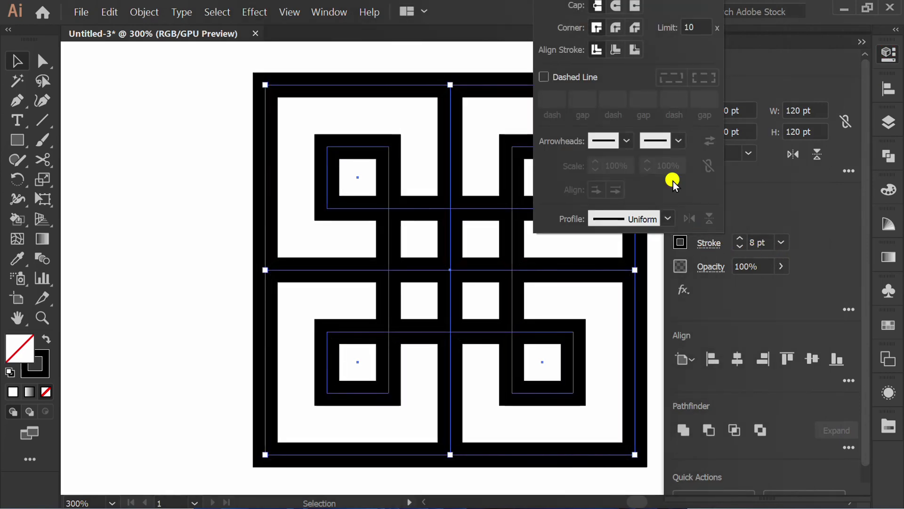
click(635, 6)
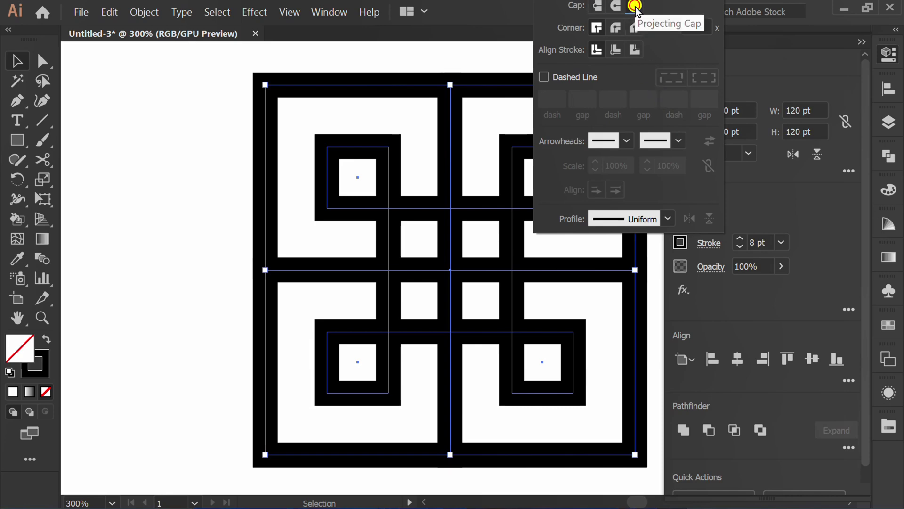
click(812, 210)
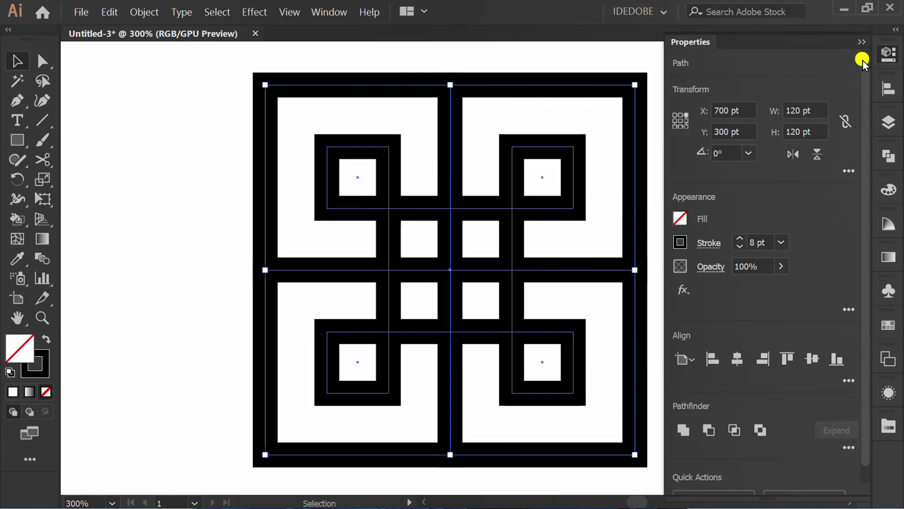
click(862, 43)
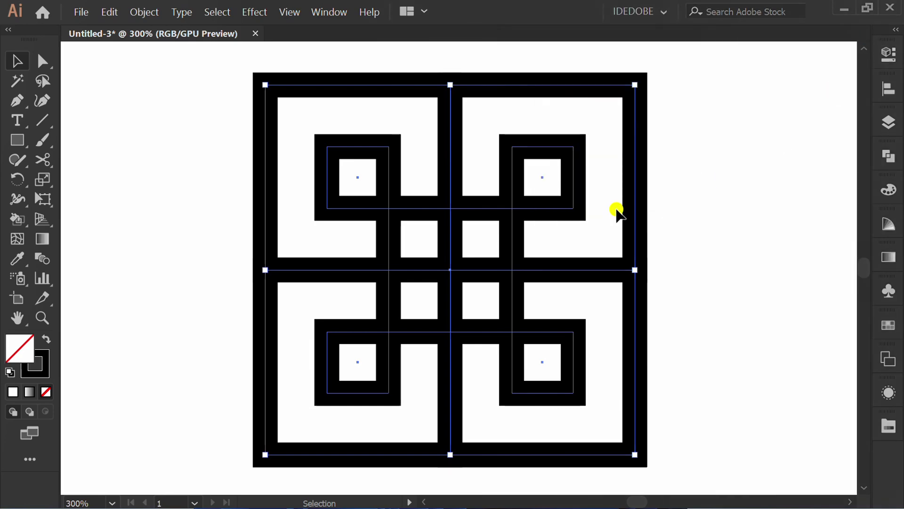
Step: With the Scissors tool, cut the outer square at its top-left, top-right, bottom-right and bottom-left corners
click(213, 202)
drag(42, 162, 138, 179)
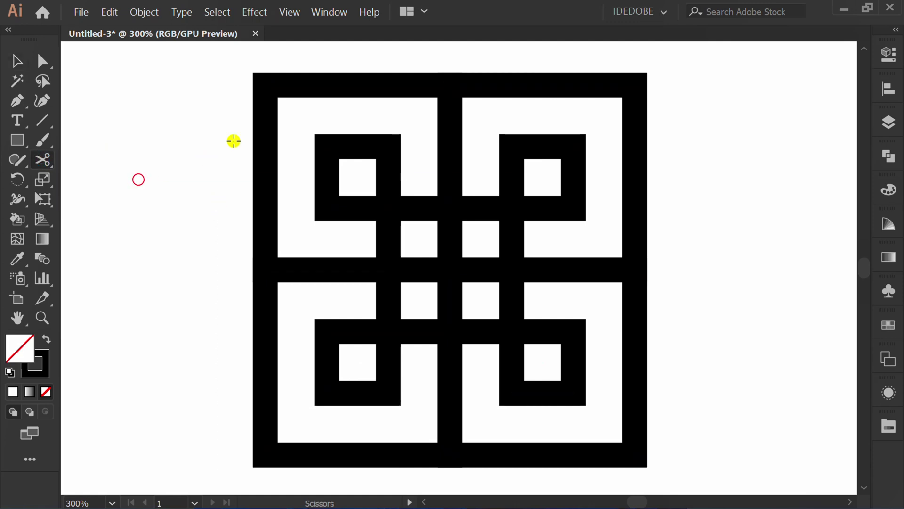
click(265, 85)
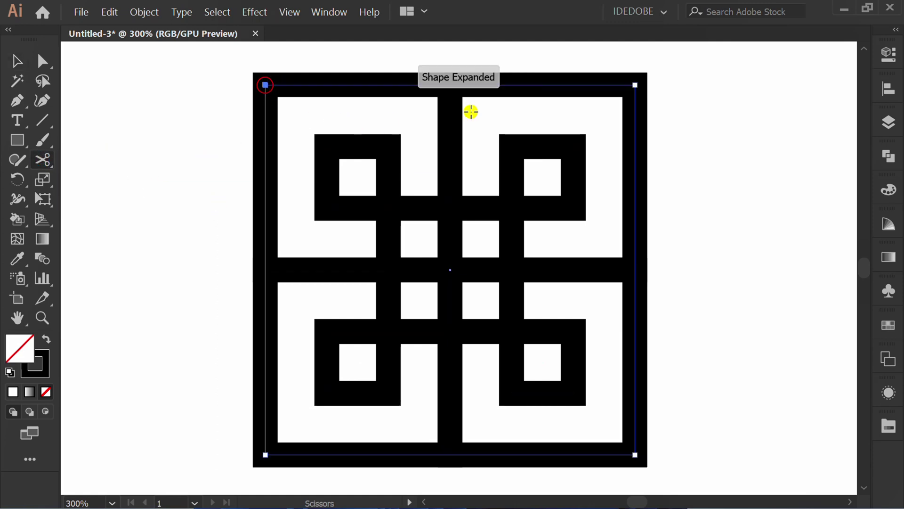
click(636, 83)
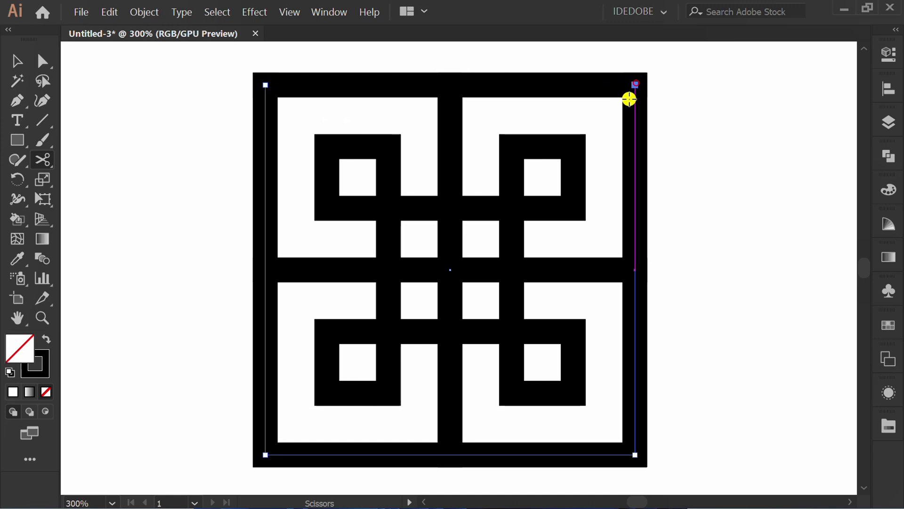
click(635, 453)
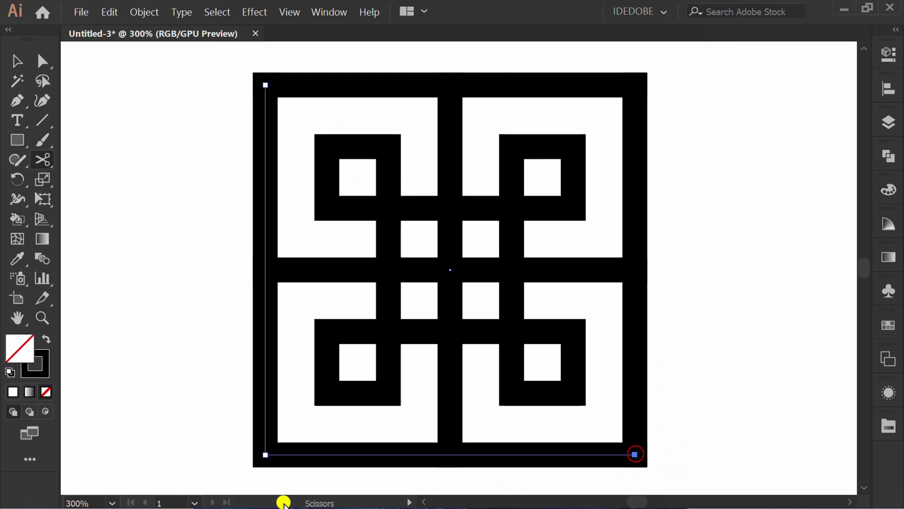
click(265, 454)
Step: Select all the knot paths and expand their fill and stroke into shapes
key(v)
click(169, 351)
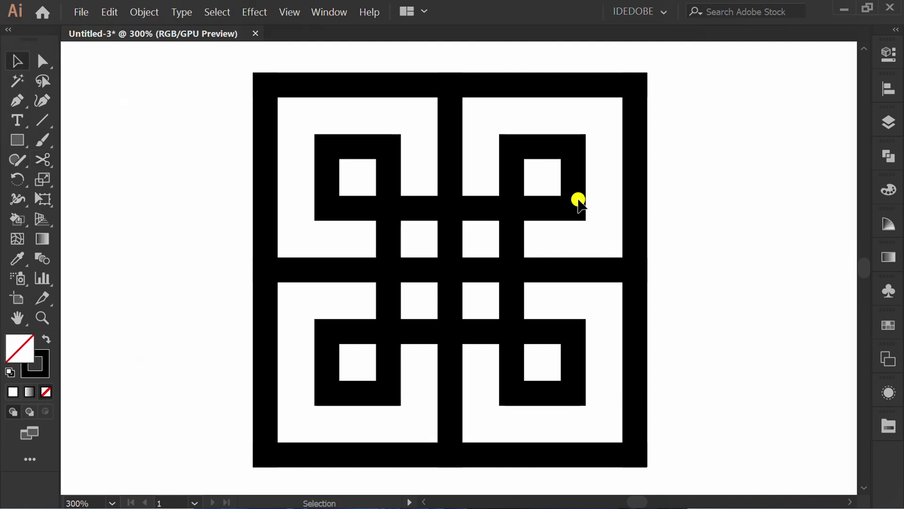
drag(689, 57, 225, 478)
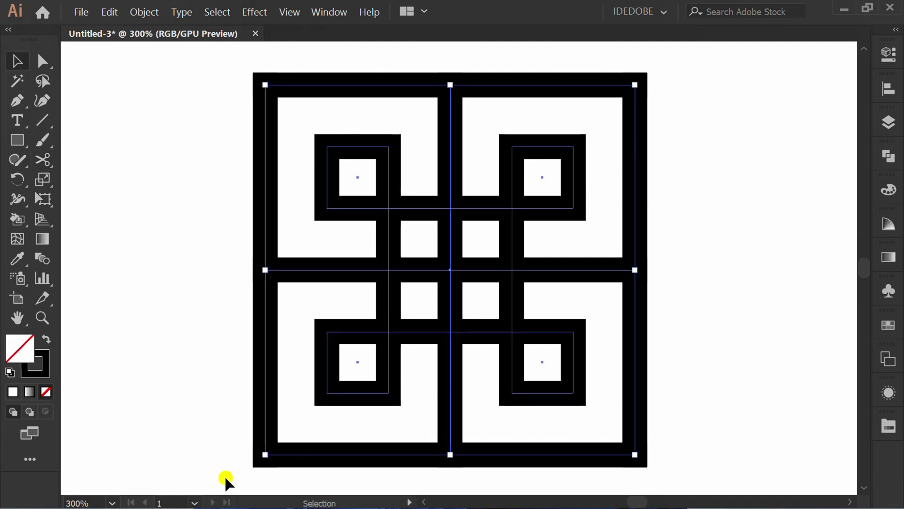
click(145, 14)
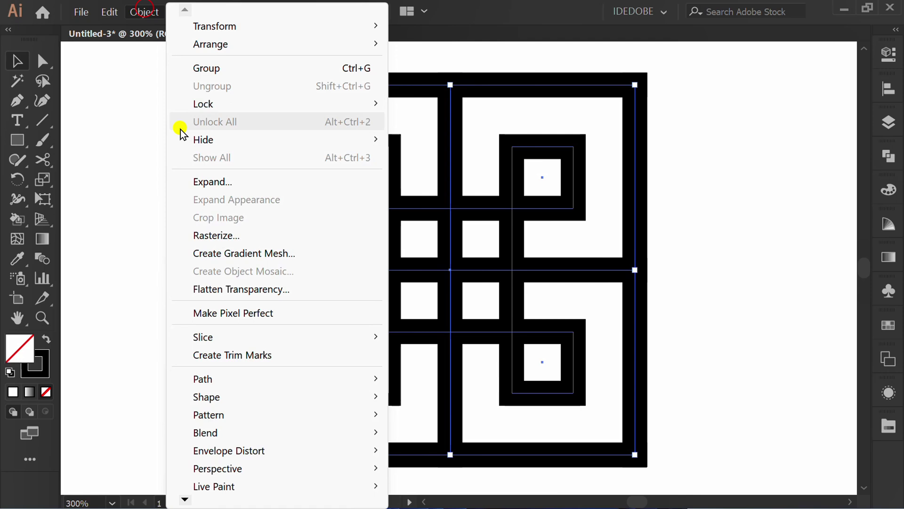
click(272, 182)
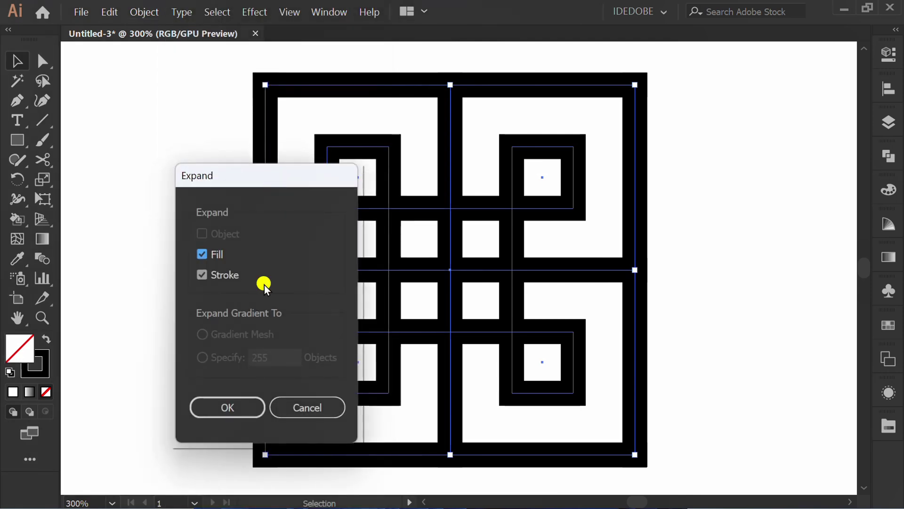
click(227, 406)
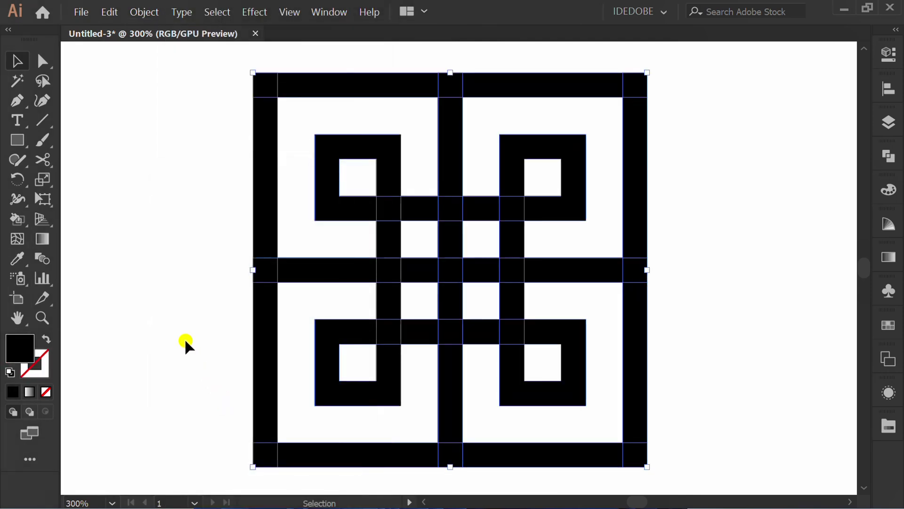
Step: Set the expanded shapes to no fill with a thin 0.25 pt black outline
key(d)
key(slash)
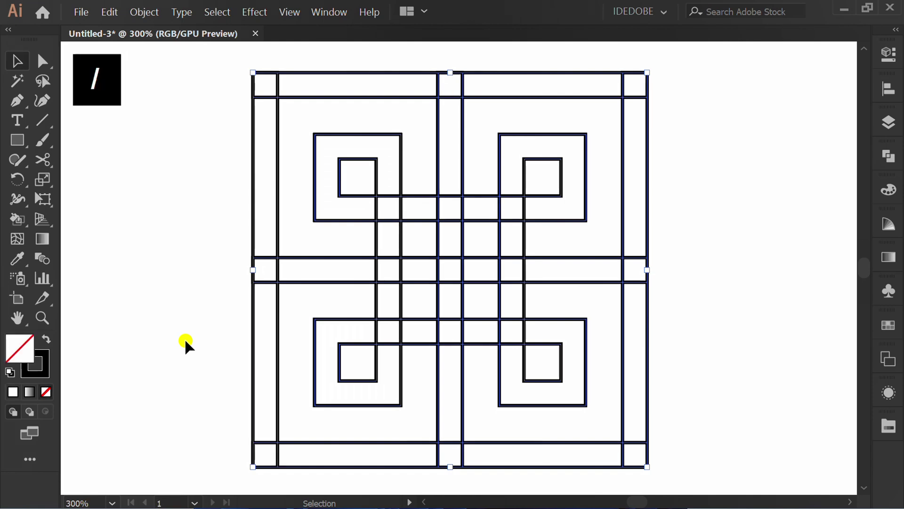
click(889, 56)
click(740, 246)
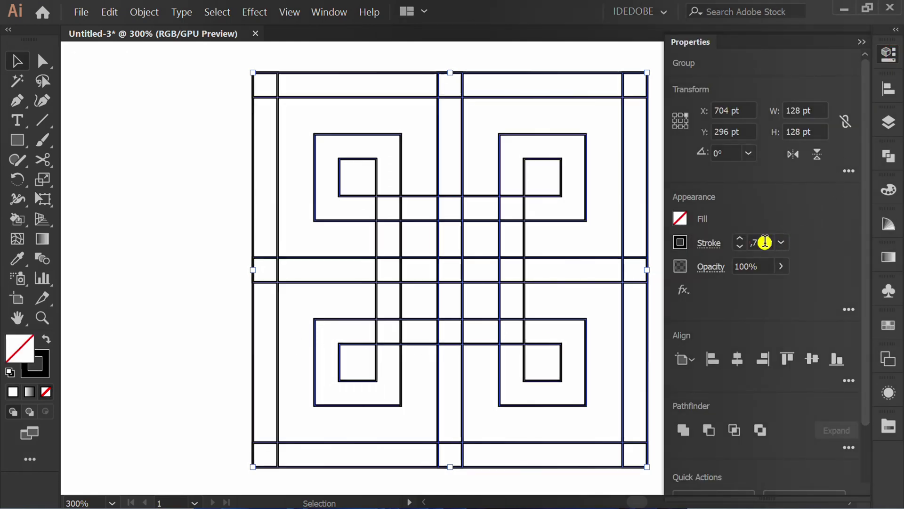
click(740, 246)
click(740, 246)
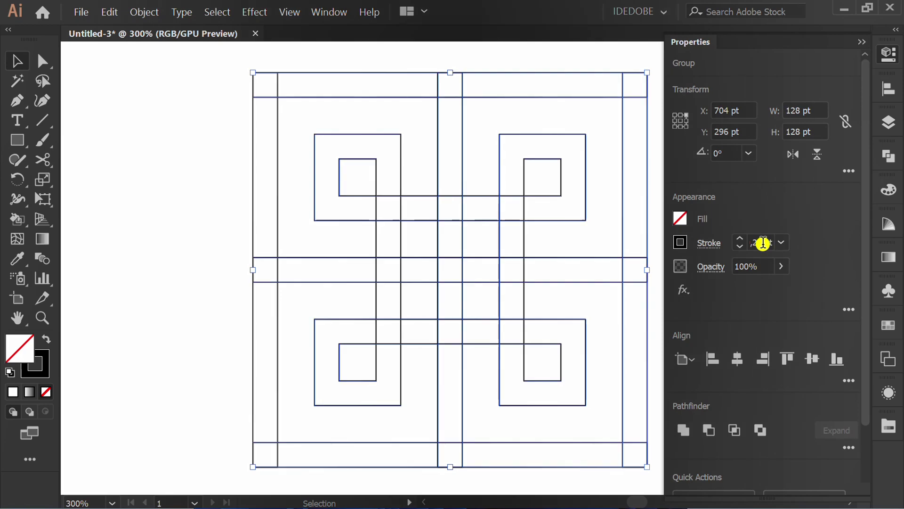
click(864, 39)
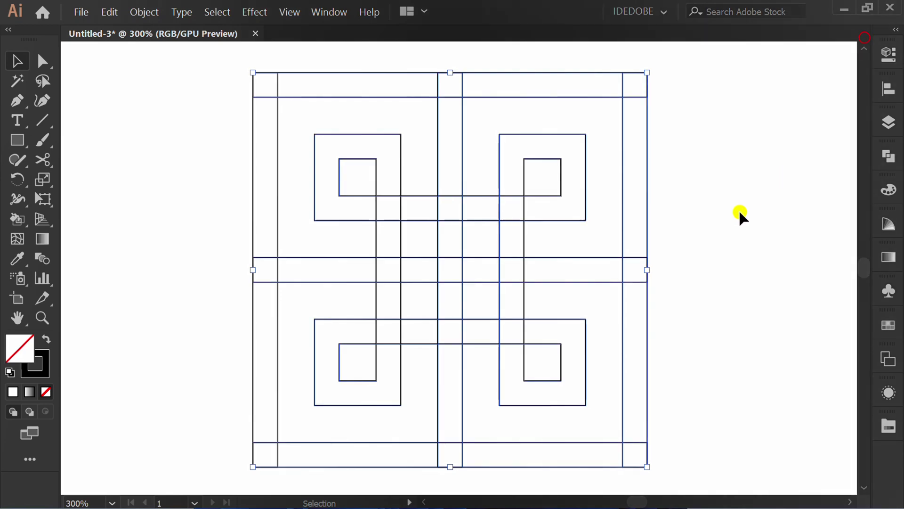
Step: Add 3 pt offset paths around all the knot shapes, then fit the artwork in the window
click(140, 10)
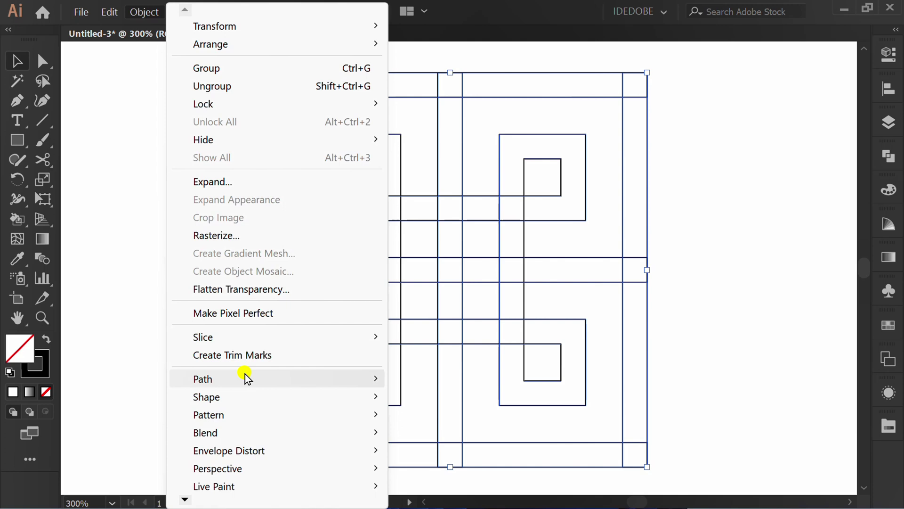
mouse_move(339, 377)
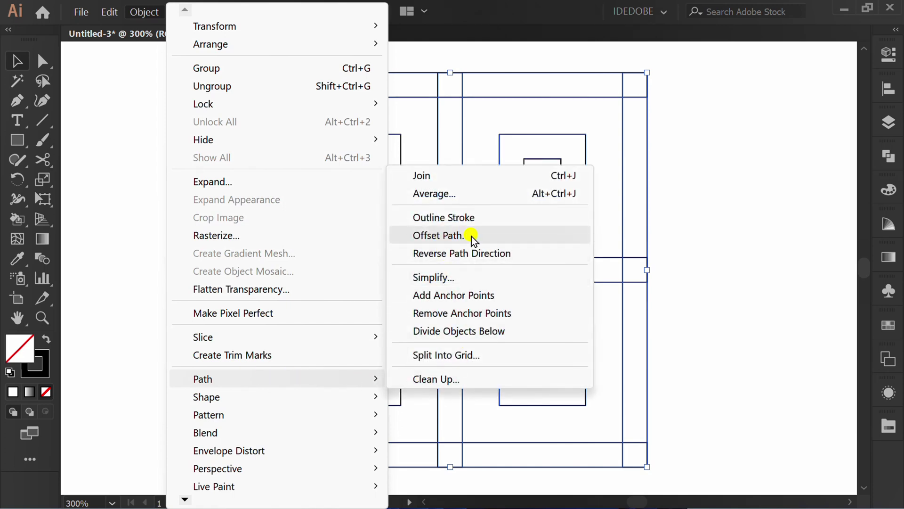
click(513, 233)
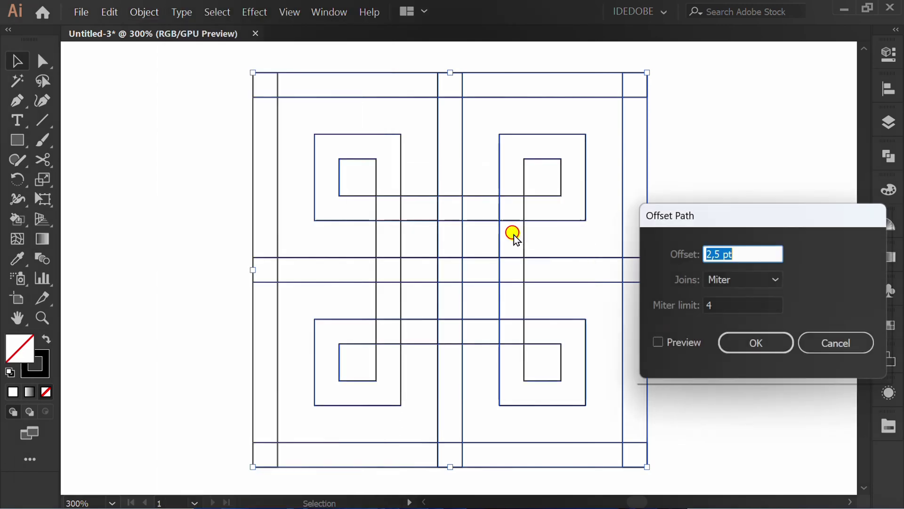
click(657, 341)
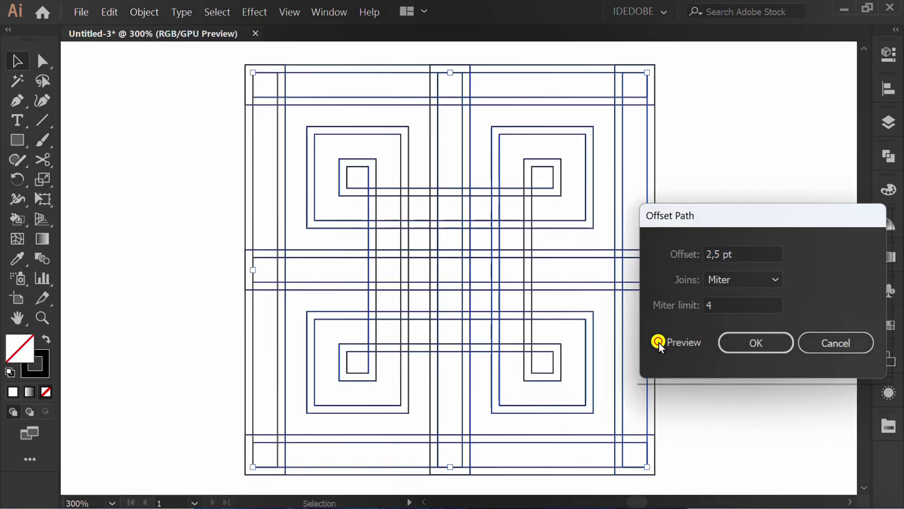
triple_click(741, 255)
text(3)
key(Tab)
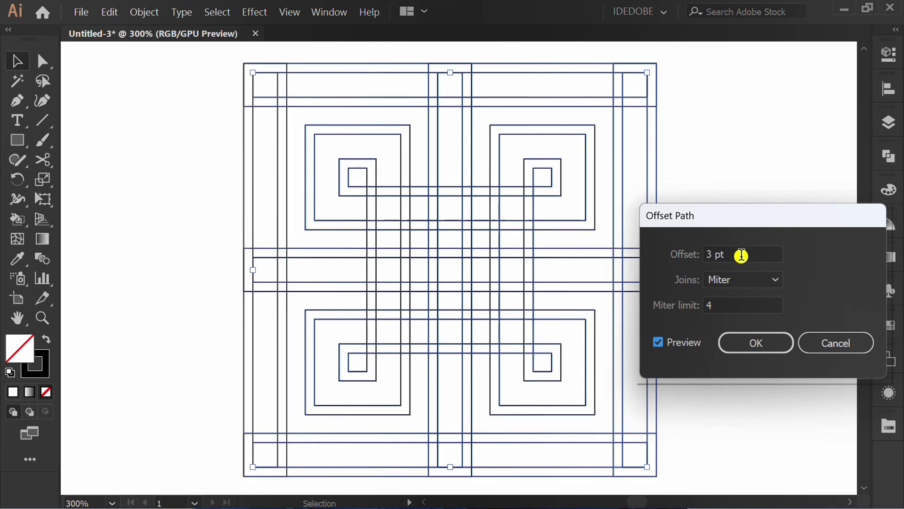
click(768, 343)
key(ctrl+0)
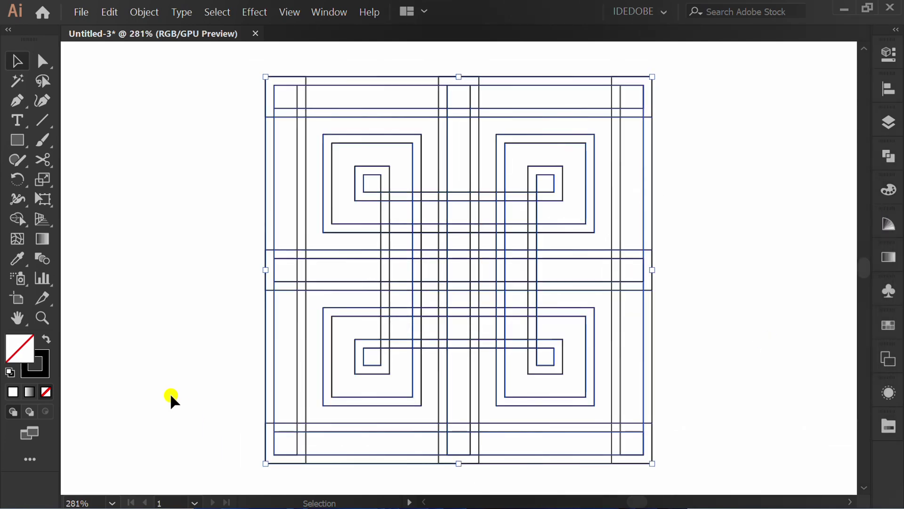
Step: Choose the Live Paint Bucket and set the fill colour to black from the swatches
mouse_move(16, 217)
mouse_down()
mouse_move(68, 215)
mouse_move(89, 239)
mouse_move(137, 237)
mouse_up()
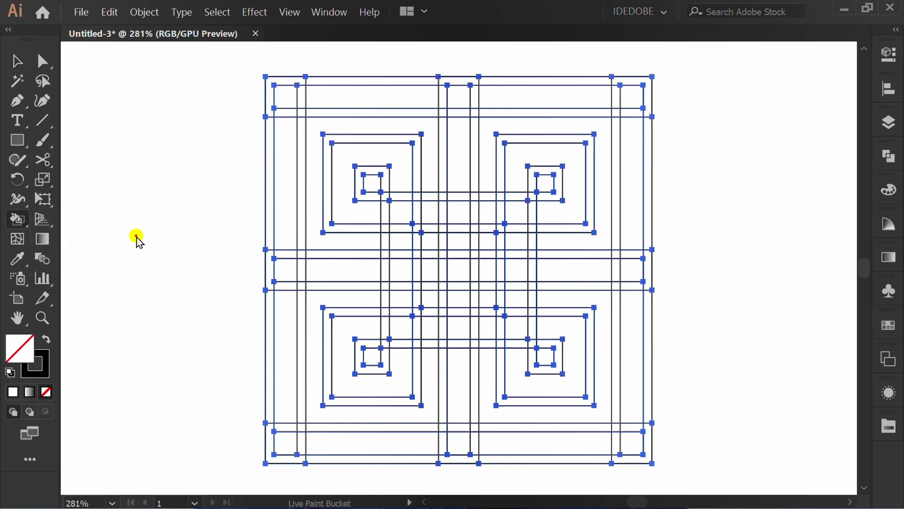
click(892, 56)
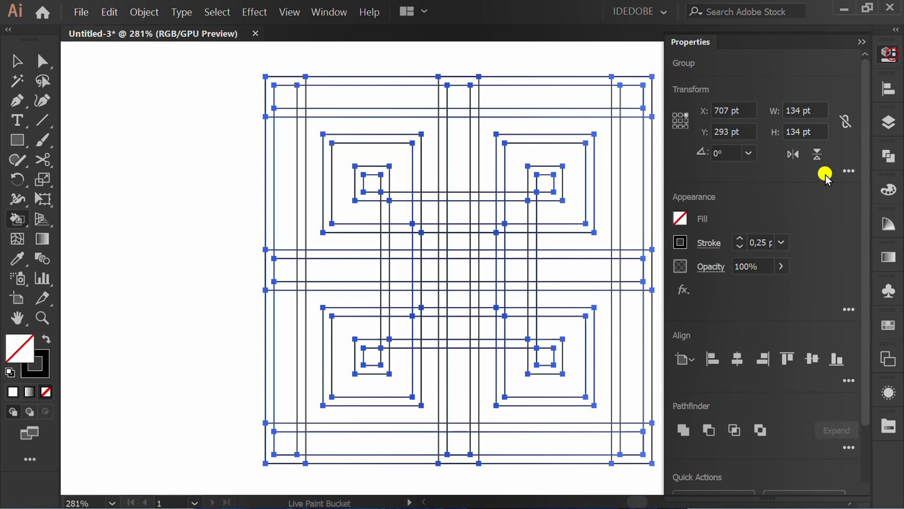
click(701, 247)
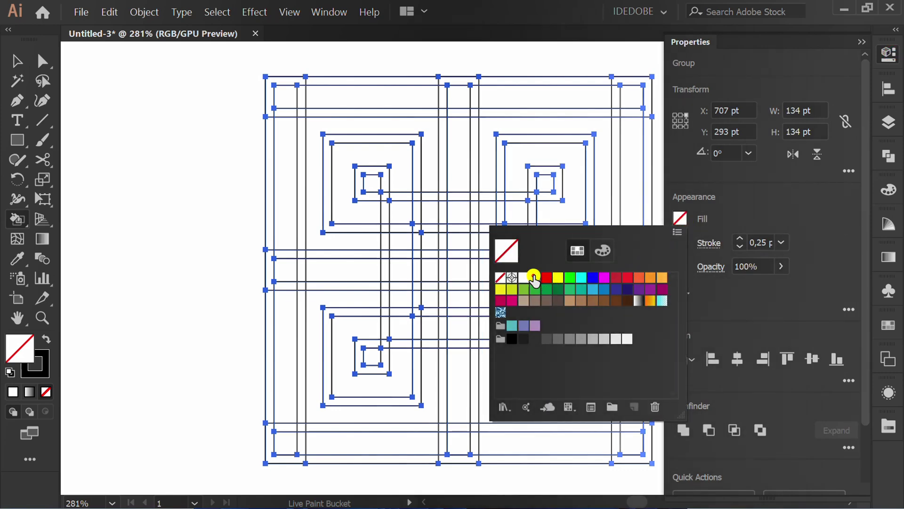
click(534, 277)
click(815, 203)
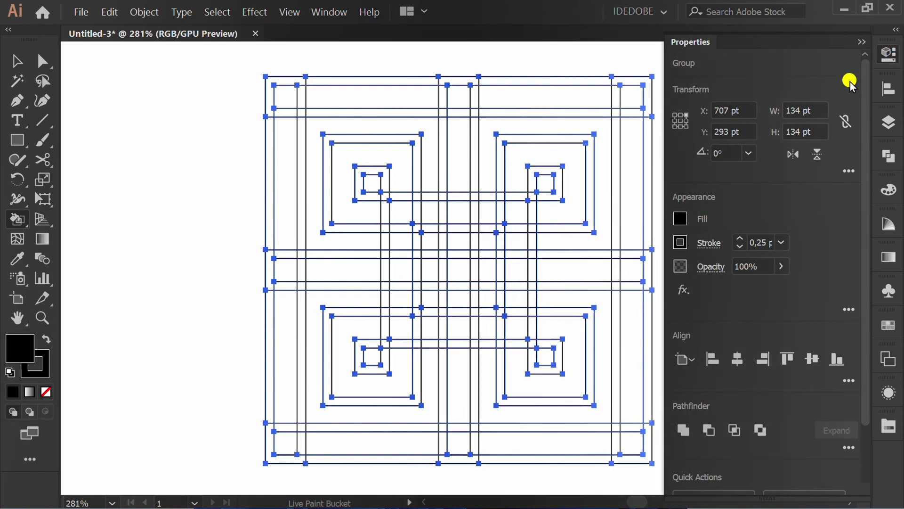
click(862, 41)
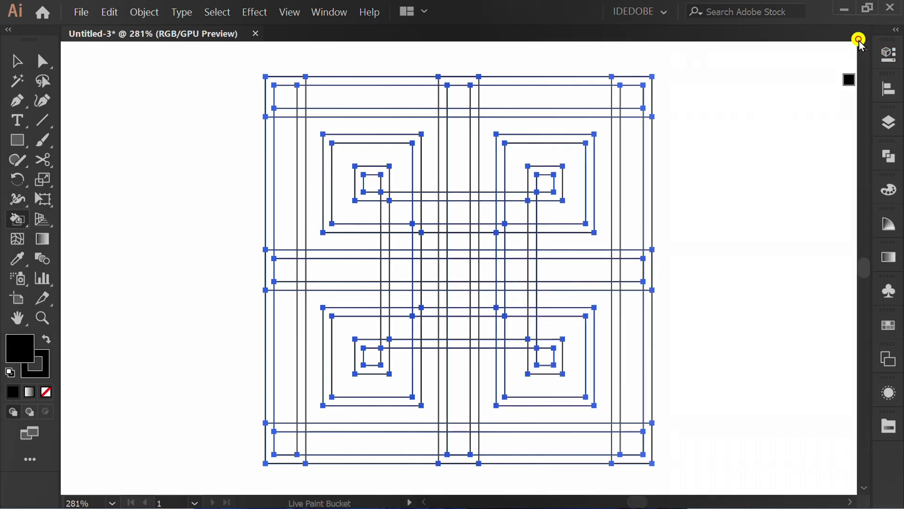
Step: Live-paint the central bands and the surrounding spirals black
click(393, 168)
mouse_move(374, 213)
mouse_down()
mouse_move(485, 209)
mouse_move(514, 241)
mouse_move(516, 305)
mouse_up()
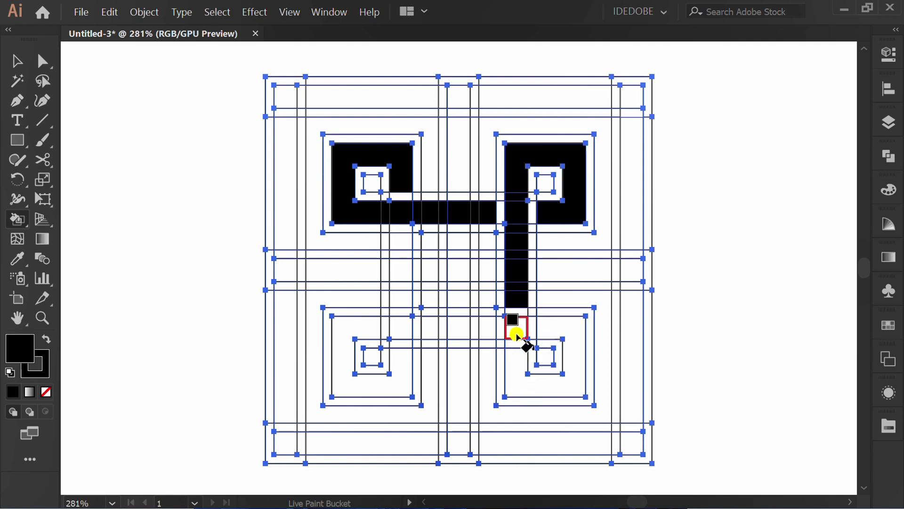
click(517, 359)
mouse_move(559, 327)
mouse_down()
mouse_move(430, 323)
mouse_move(399, 364)
mouse_move(402, 250)
mouse_up()
click(342, 336)
Step: Fill the top border cells, the middle row and the left border cells black
click(287, 95)
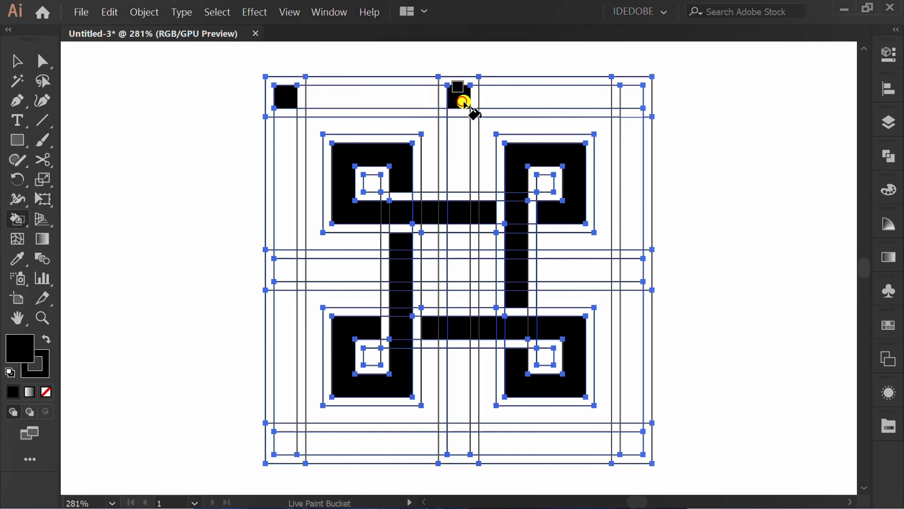
click(461, 96)
click(631, 96)
click(284, 268)
mouse_move(452, 269)
mouse_down()
mouse_move(457, 294)
mouse_move(445, 271)
mouse_move(488, 272)
mouse_up()
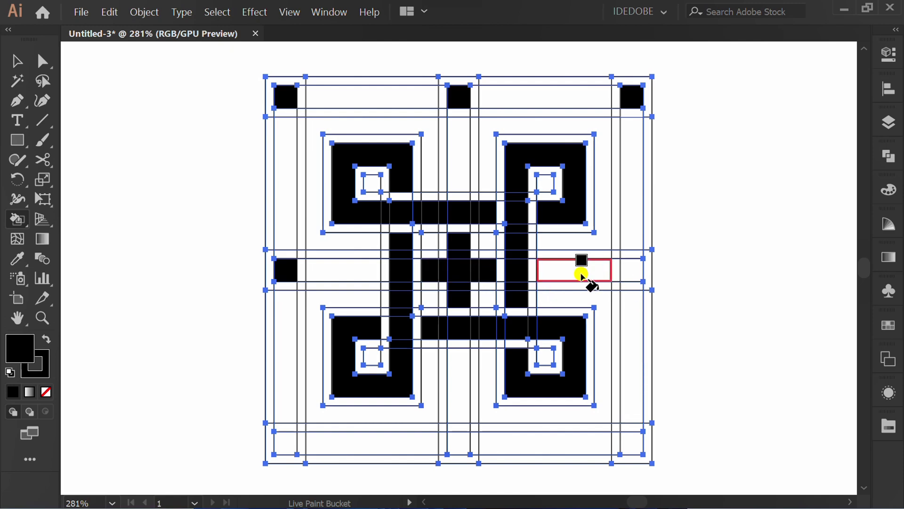
click(581, 273)
click(358, 280)
click(284, 207)
click(366, 95)
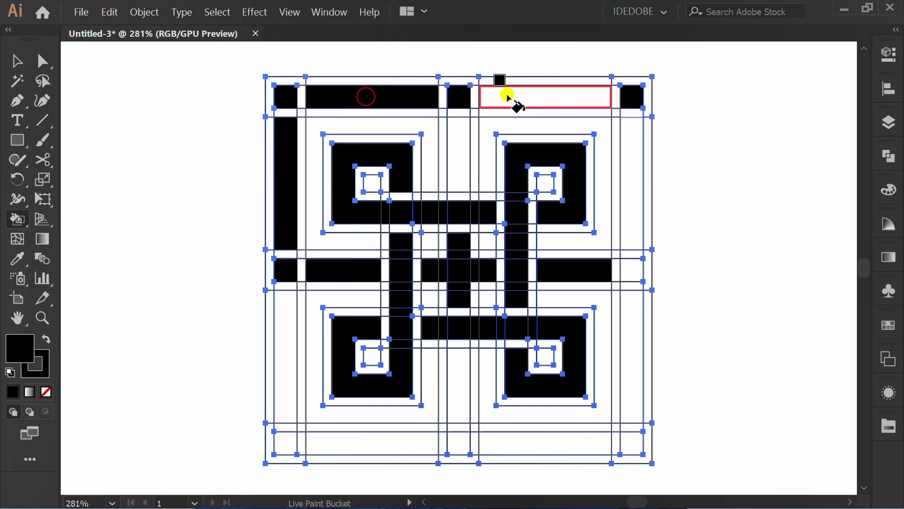
click(507, 95)
Step: Fill the remaining right, bottom and lower-left border cells black, then select the whole knot
click(629, 164)
click(628, 308)
click(628, 266)
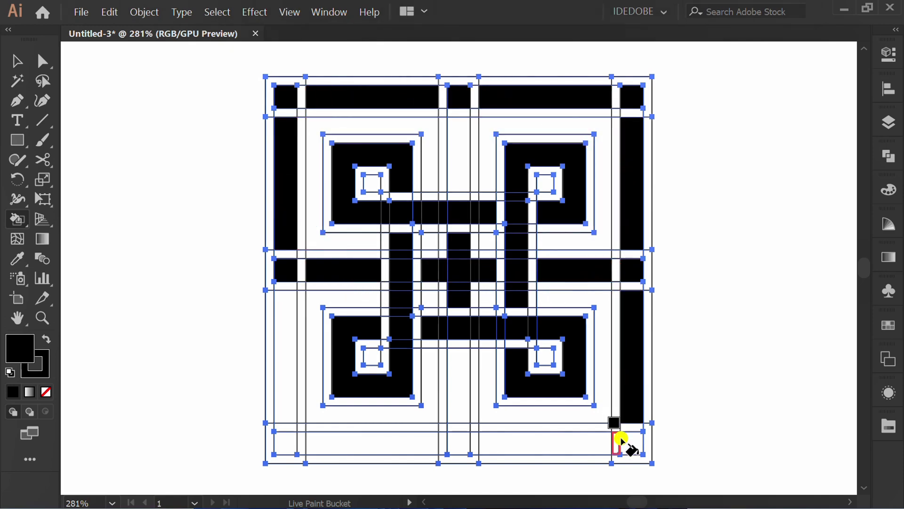
click(625, 439)
click(567, 444)
click(459, 443)
click(461, 397)
click(333, 443)
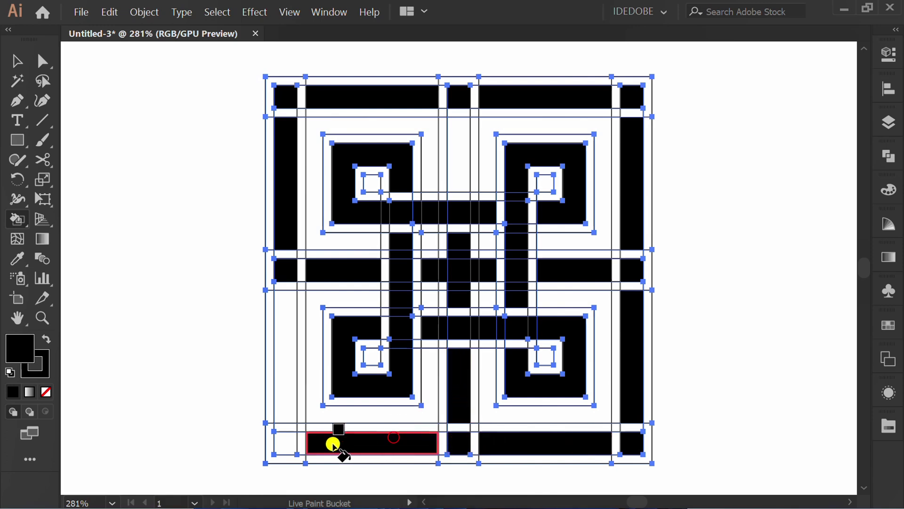
click(287, 443)
click(291, 383)
click(460, 163)
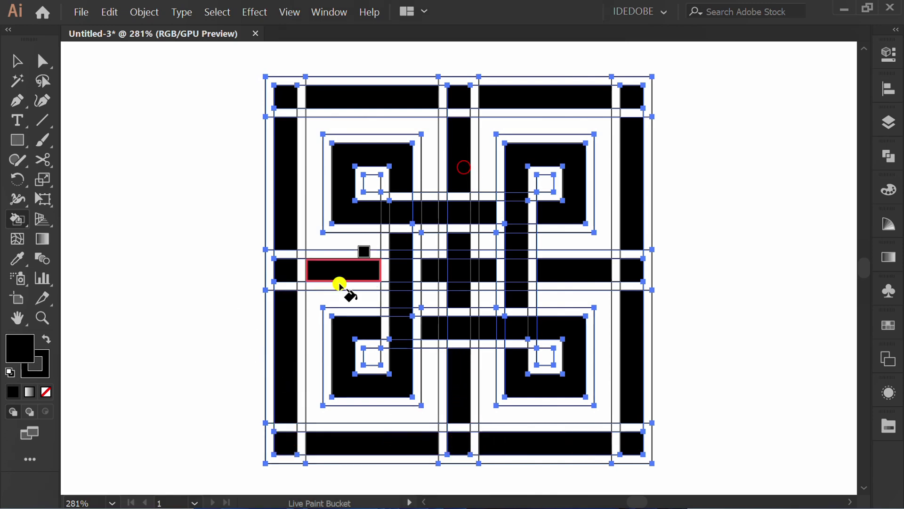
key(v)
mouse_move(683, 66)
mouse_down()
mouse_move(246, 466)
mouse_move(234, 491)
mouse_up()
Step: Remove the knot's outline stroke and expand the live-painted knot into plain shapes
key(x)
key(slash)
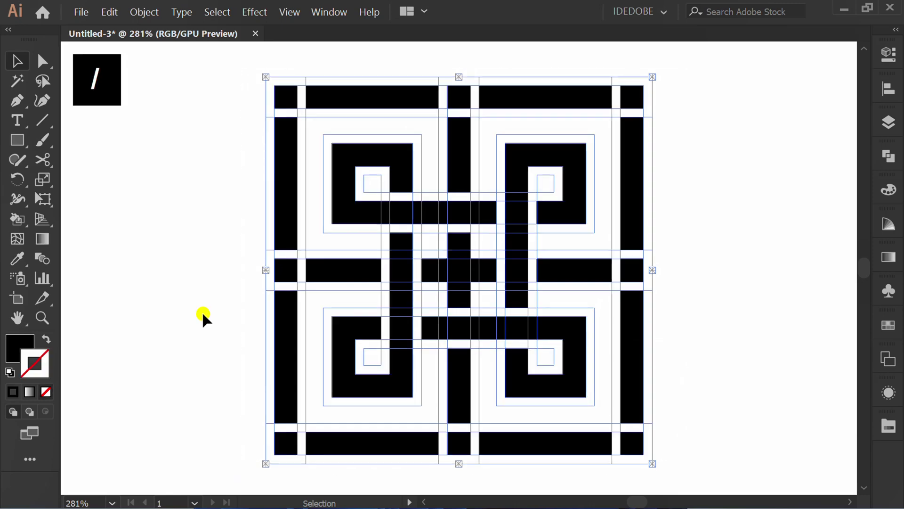
key(x)
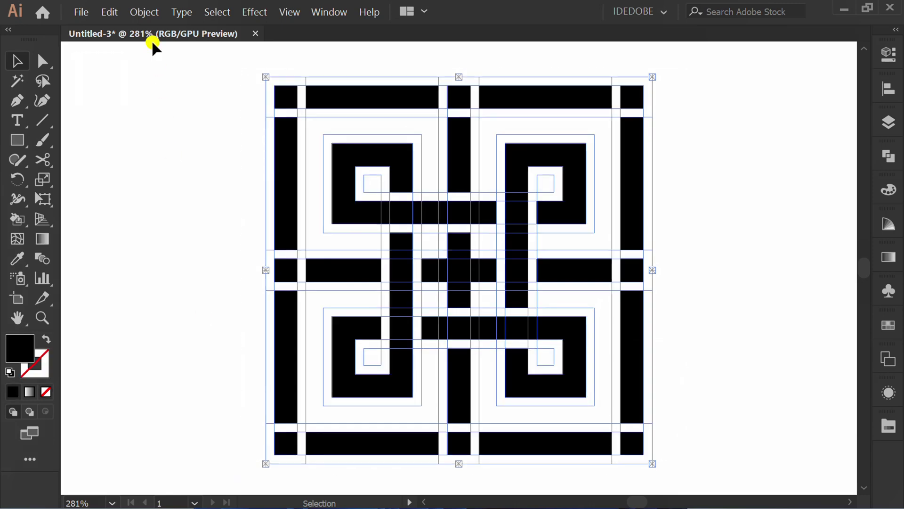
click(144, 12)
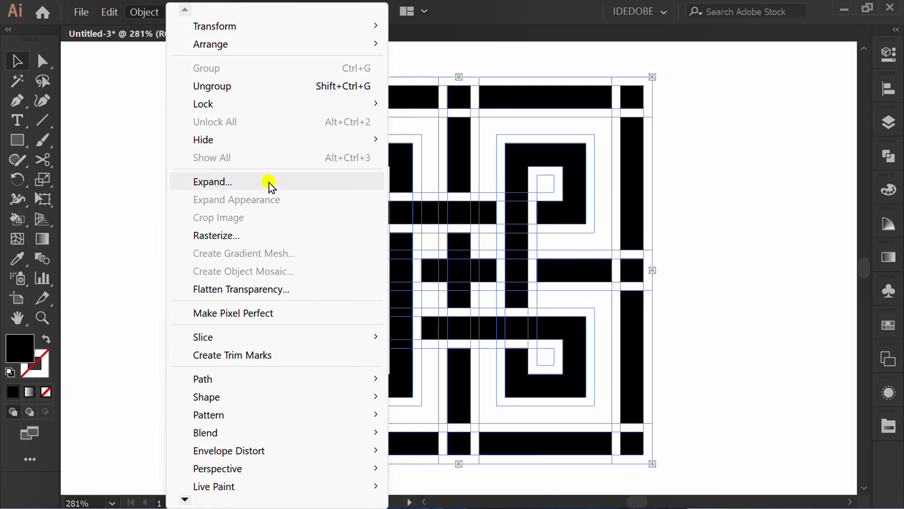
click(271, 183)
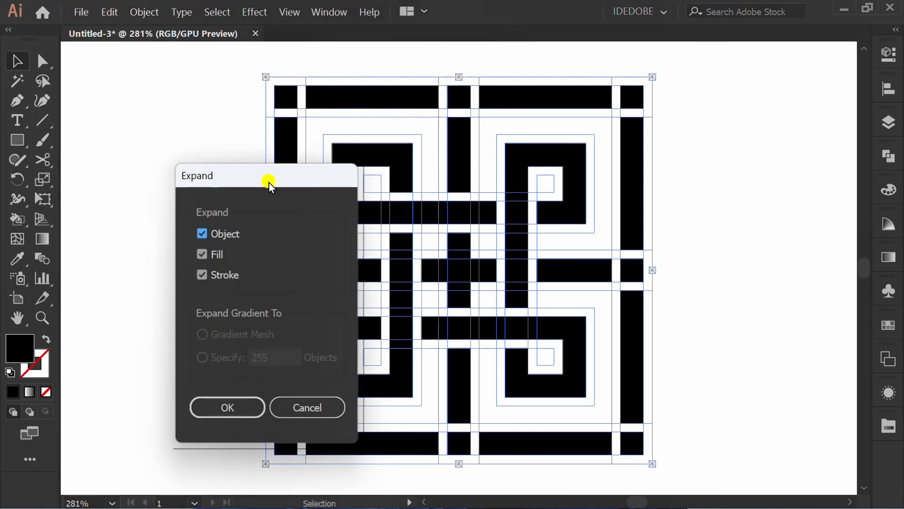
click(238, 407)
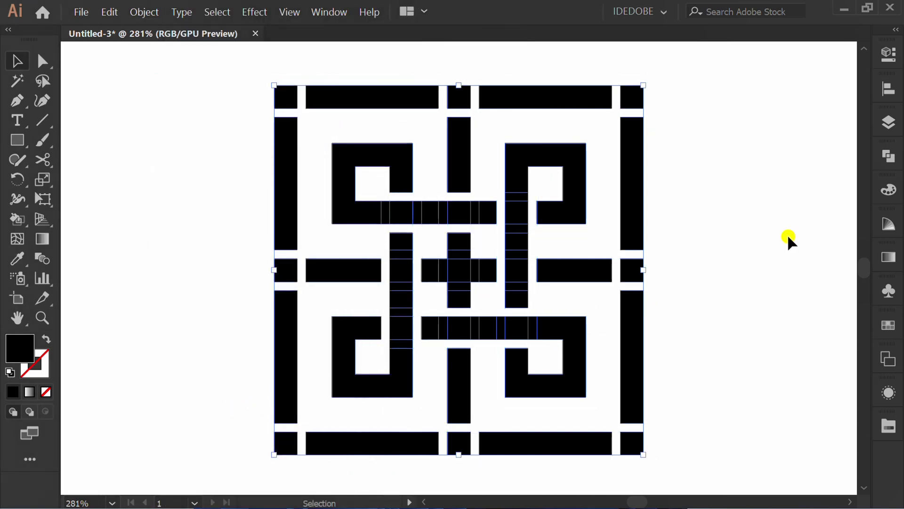
Step: Unite all the expanded black knot shapes into one with Pathfinder
click(888, 156)
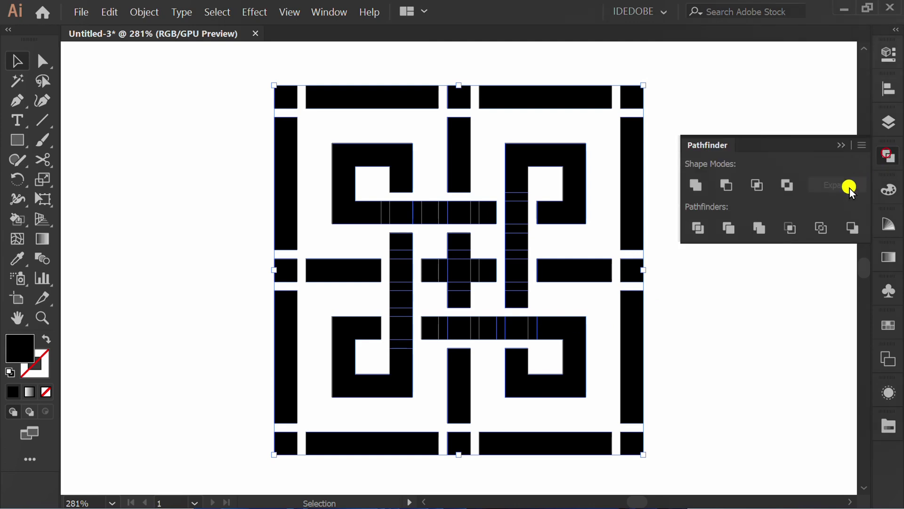
click(697, 184)
click(842, 145)
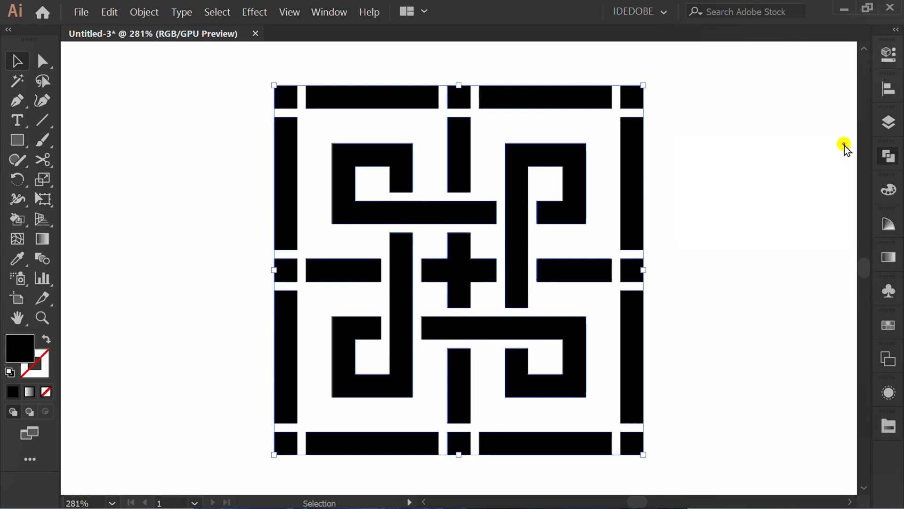
Step: Fill the knot with a gold swatch from the Metal library, then reselect all the gold shapes
click(888, 426)
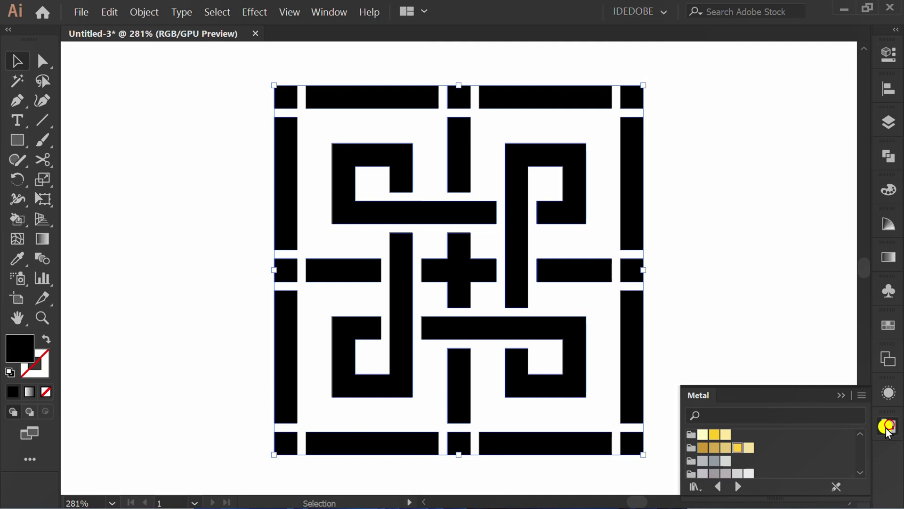
click(738, 447)
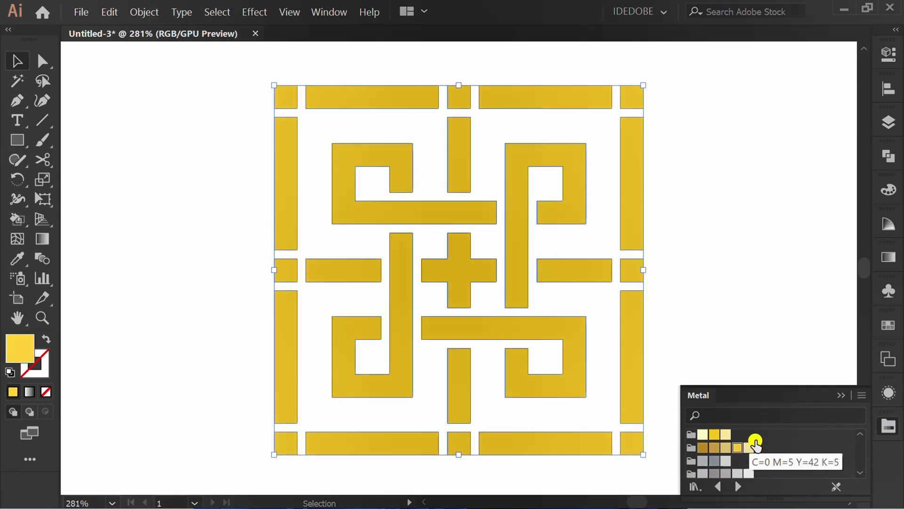
click(784, 335)
drag(668, 74, 248, 461)
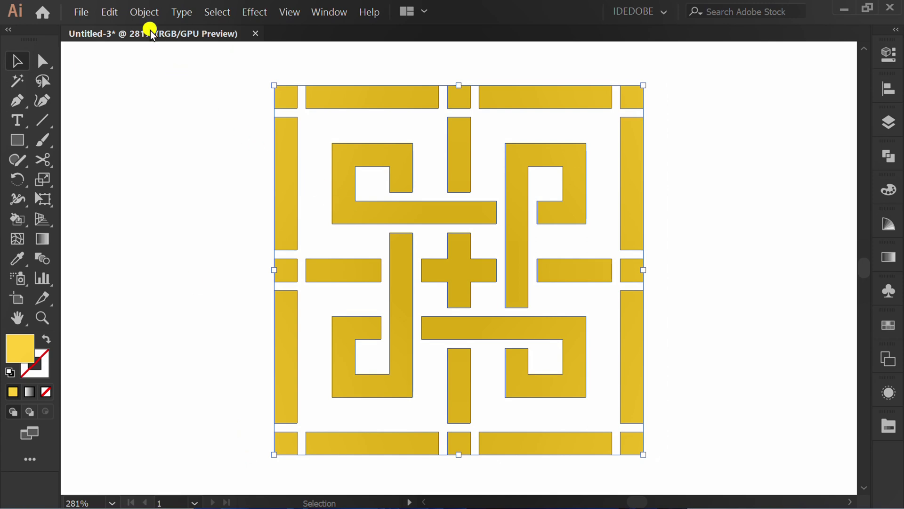
click(143, 13)
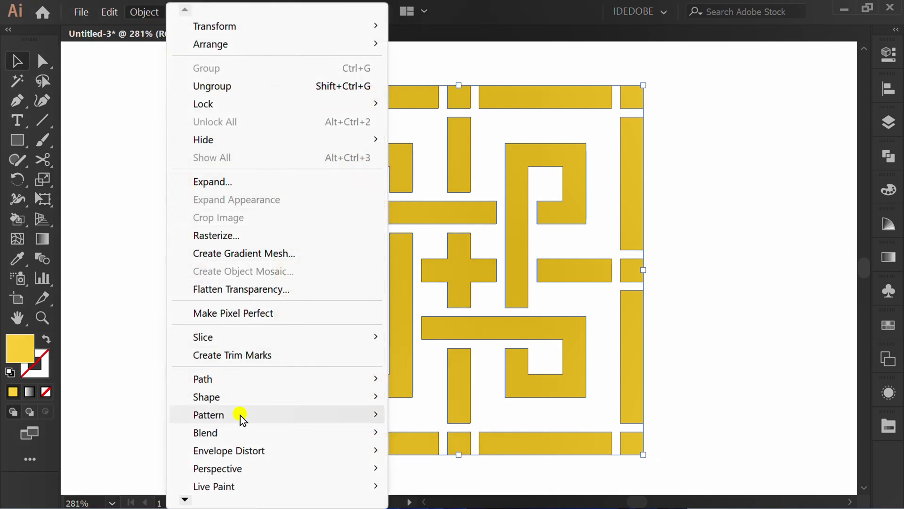
Step: Make a new pattern from the selected gold knot artwork
mouse_move(240, 414)
click(503, 414)
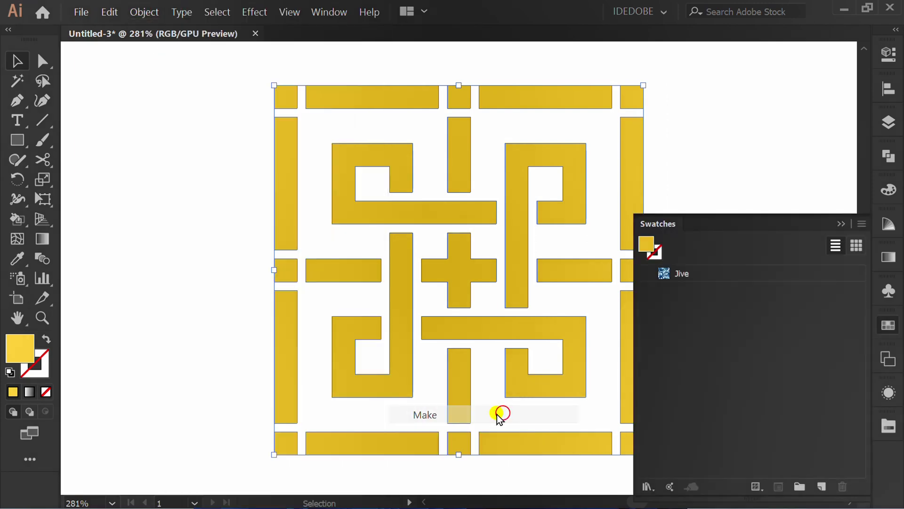
click(848, 223)
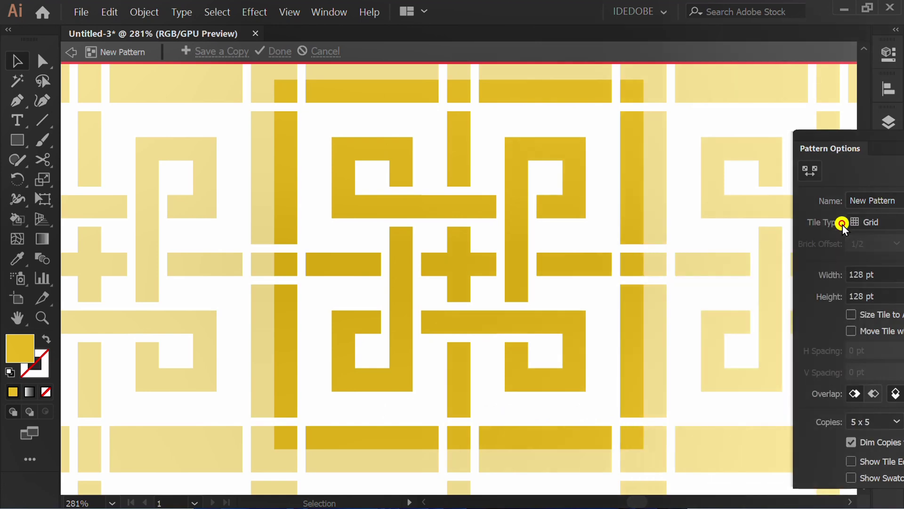
drag(874, 134, 747, 76)
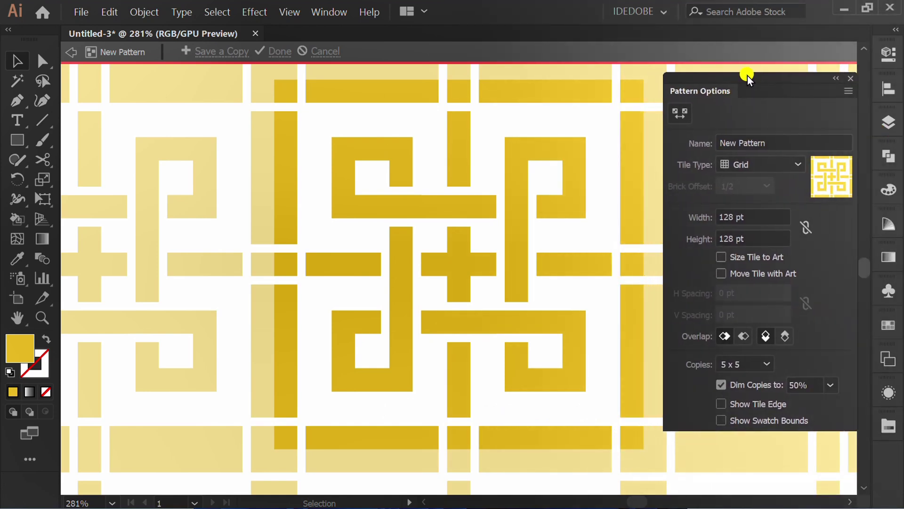
key(ctrl+minus)
key(space)
drag(479, 279, 475, 279)
drag(762, 89, 736, 97)
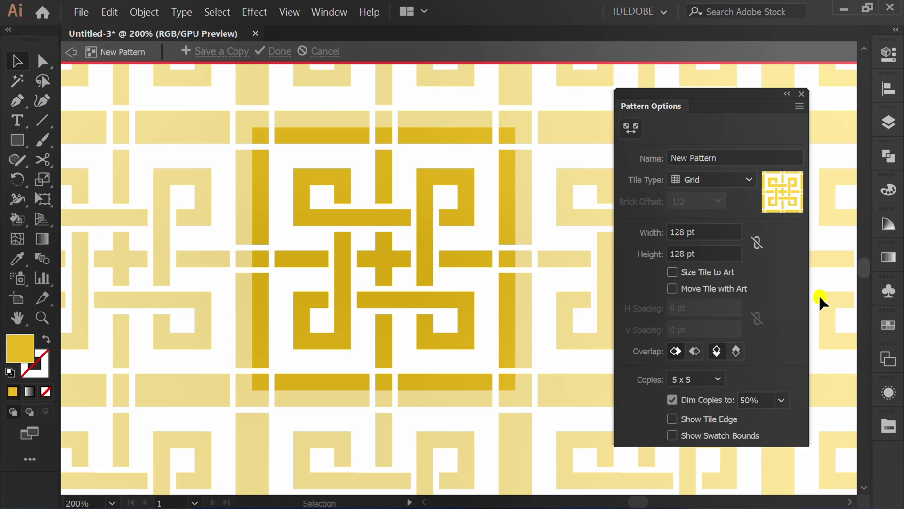
Step: Set the pattern tile type to Brick by Column and resize the tile to 120 × 120 pt
click(722, 184)
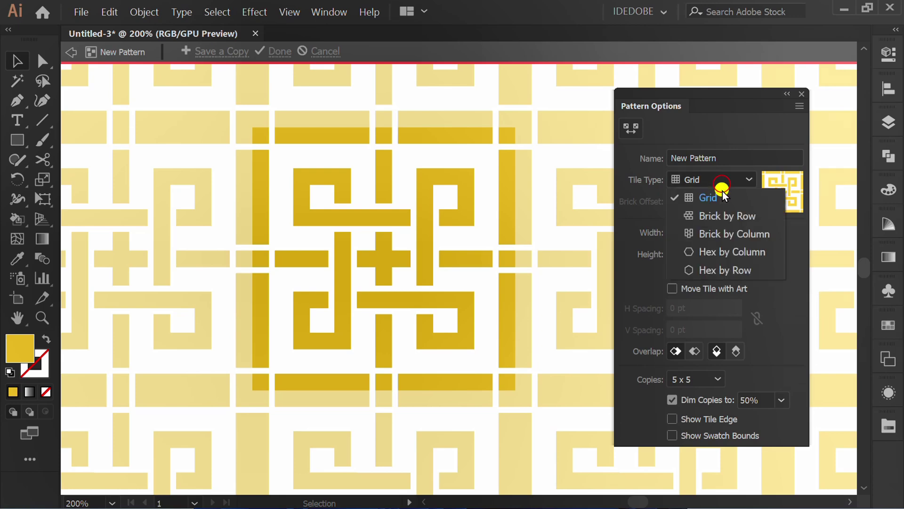
click(723, 234)
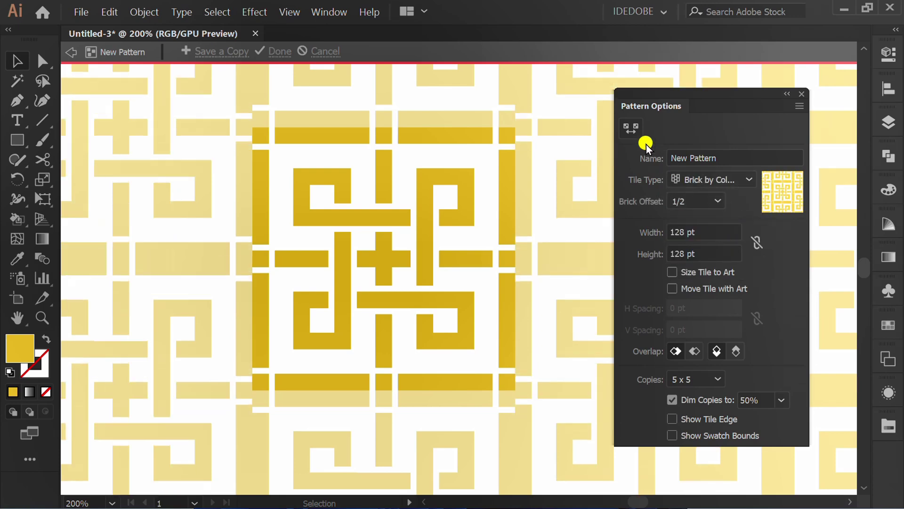
click(634, 126)
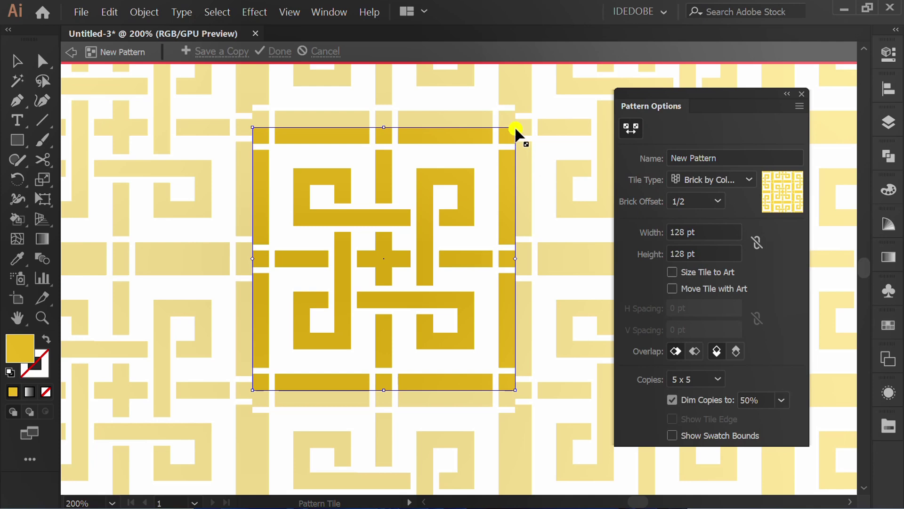
drag(515, 127, 500, 128)
drag(376, 127, 369, 144)
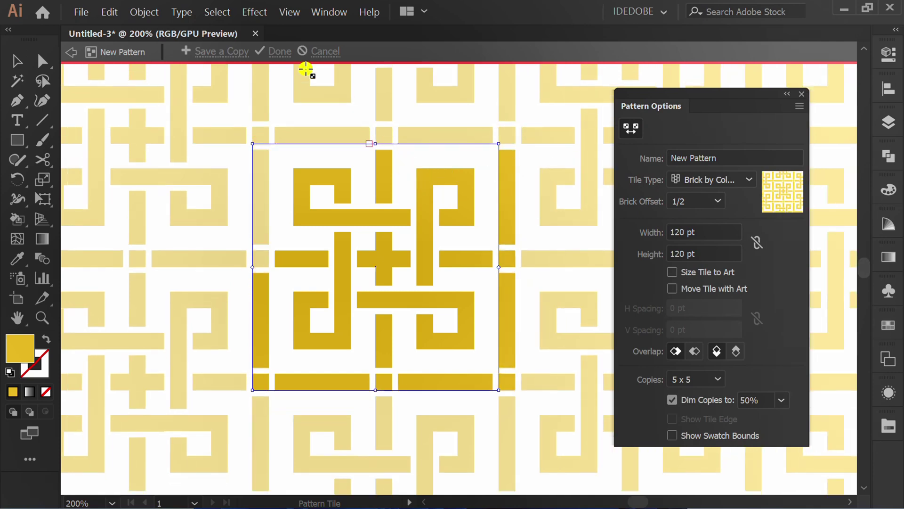
Step: Save the finished pattern and delete the original gold knot artwork
click(280, 53)
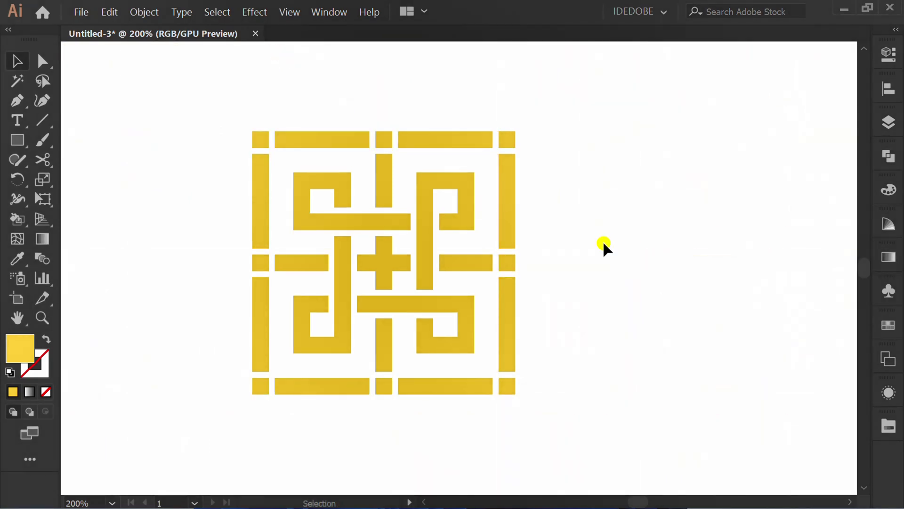
key(ctrl+minus)
key(ctrl+minus)
key(ctrl+minus)
key(ctrl+minus)
key(ctrl+minus)
key(Delete)
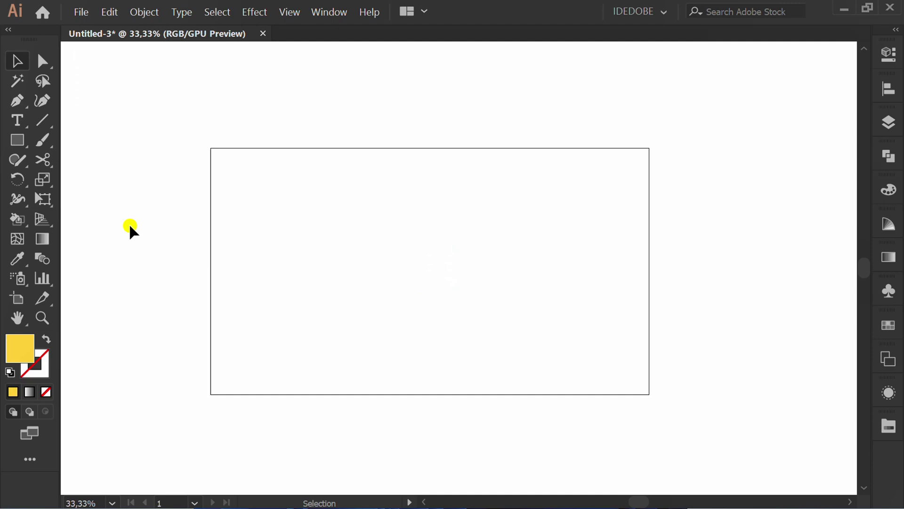
Step: Draw a 1280 × 720 pt rectangle covering the artboard and fill it dark grey
drag(13, 139, 90, 133)
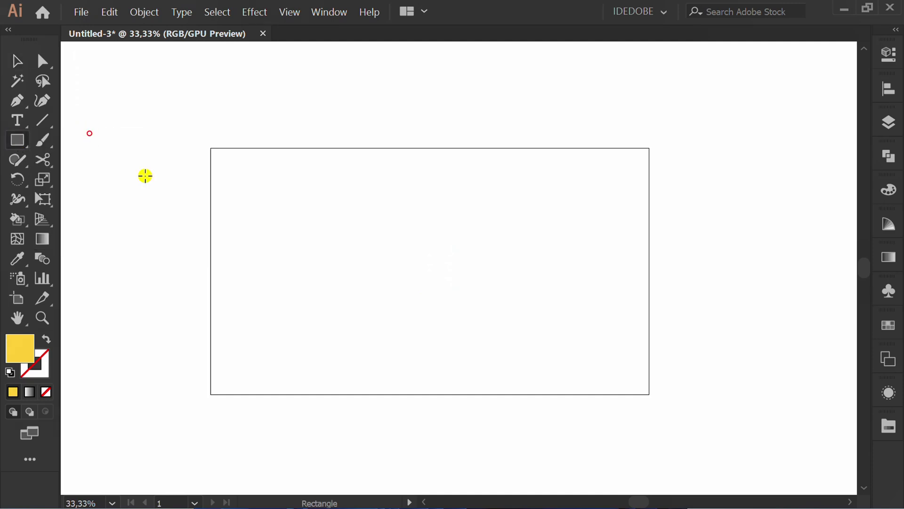
drag(210, 148, 649, 393)
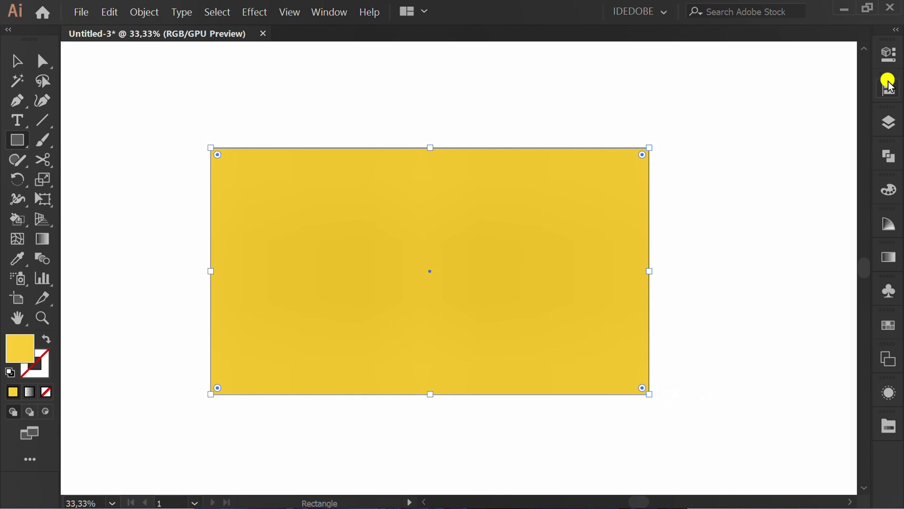
click(889, 59)
click(680, 218)
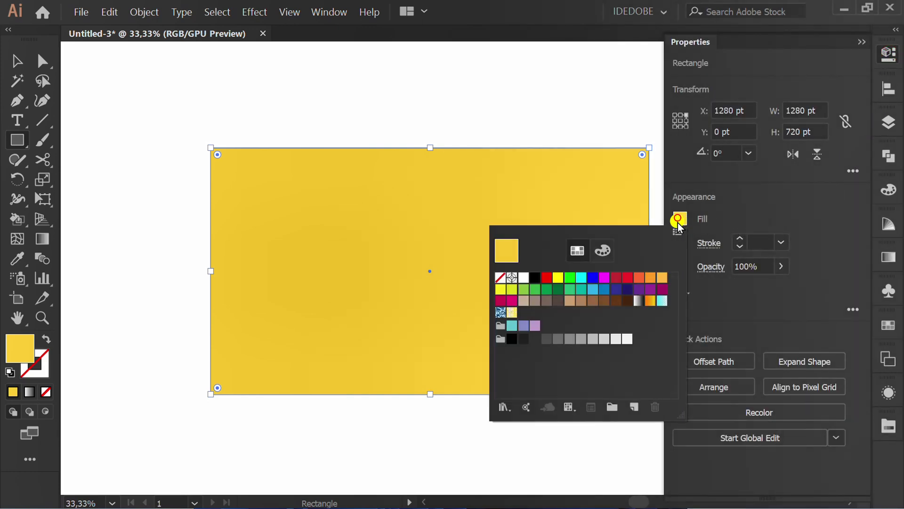
click(533, 341)
click(817, 209)
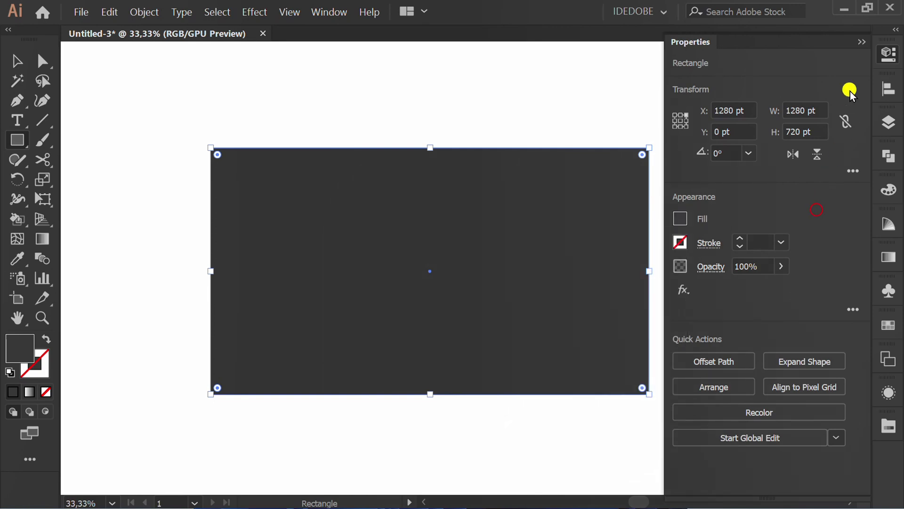
click(861, 42)
Step: Paste a copy of the rectangle in front and fill it with the gold knot pattern swatch
key(ctrl)
key(ctrl+c)
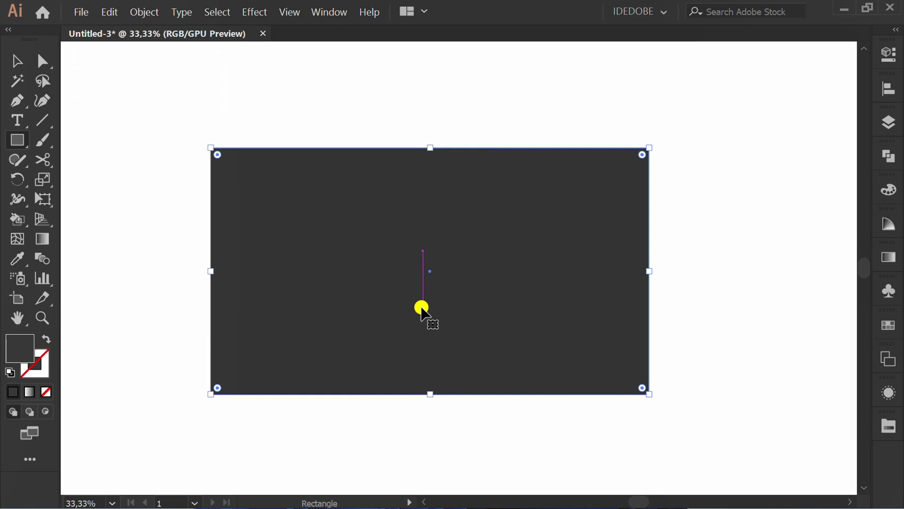
key(ctrl+f)
click(888, 54)
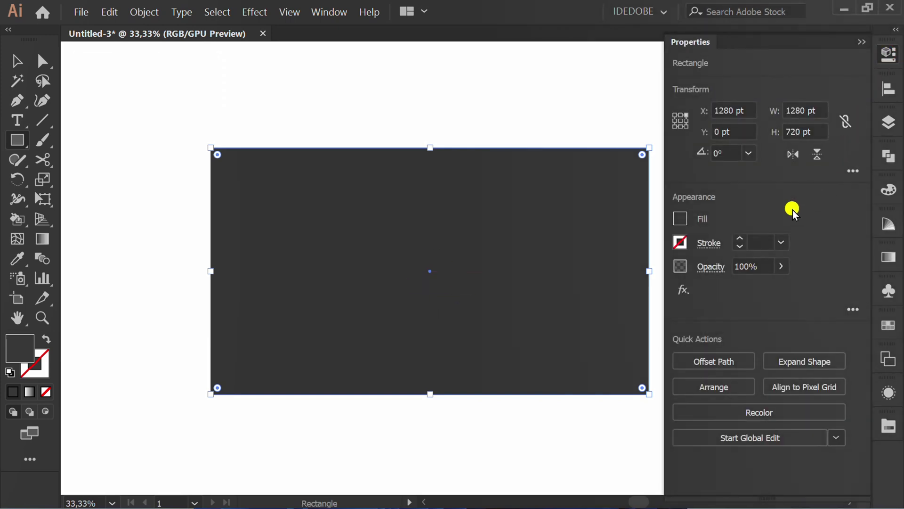
click(680, 218)
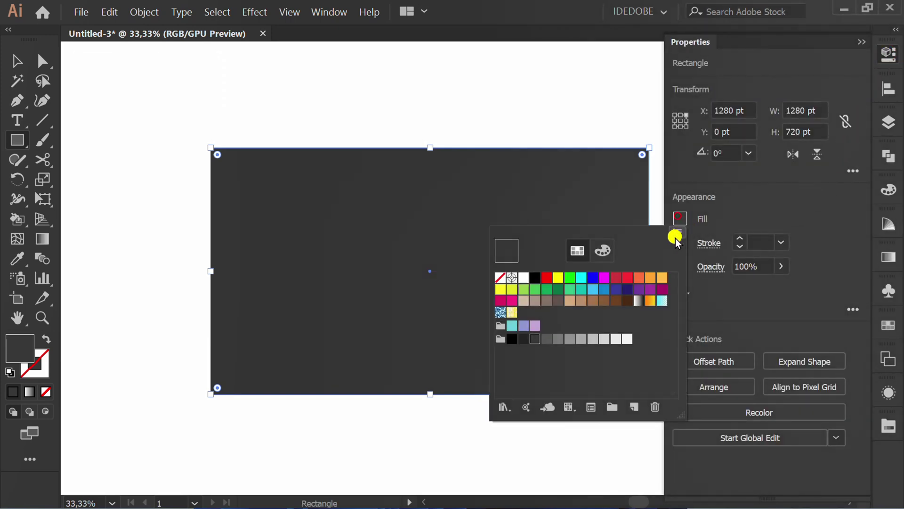
click(512, 312)
click(799, 200)
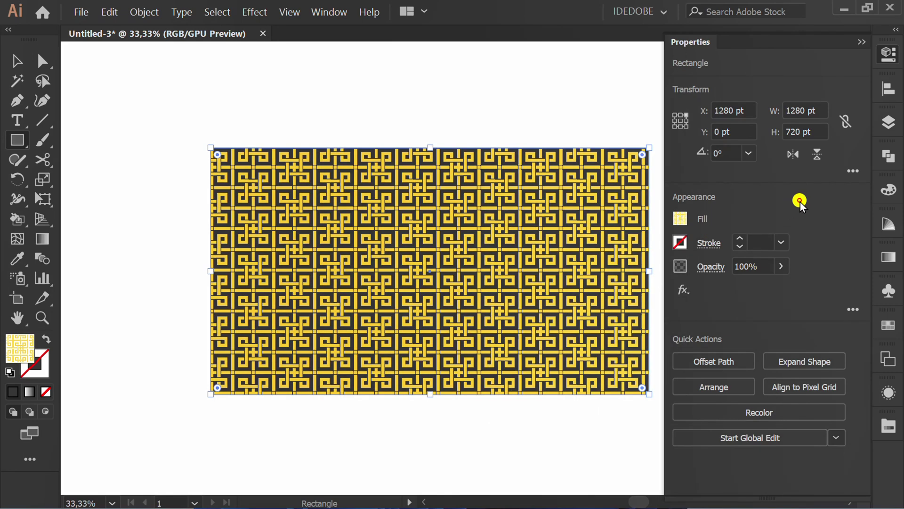
click(861, 42)
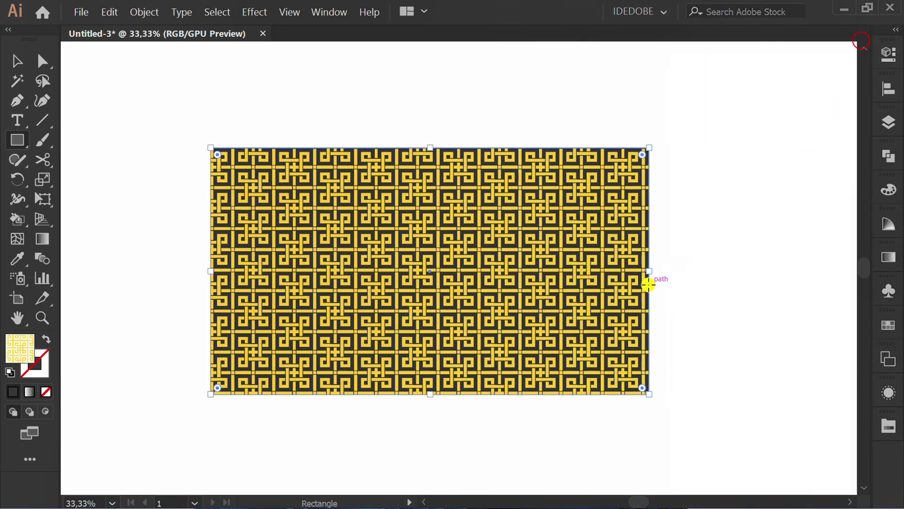
Step: Rotate only the pattern fill by 45°, with Transform Objects off so the rectangle stays unrotated
right_click(389, 231)
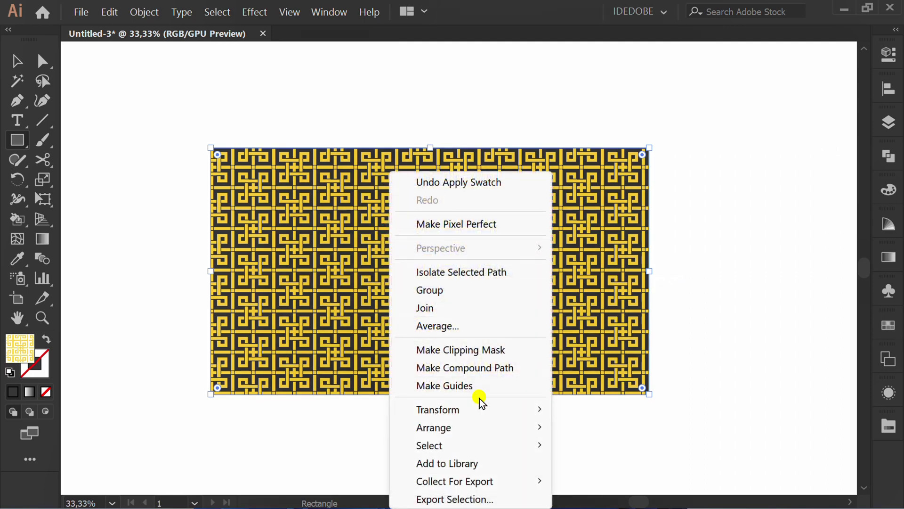
mouse_move(553, 409)
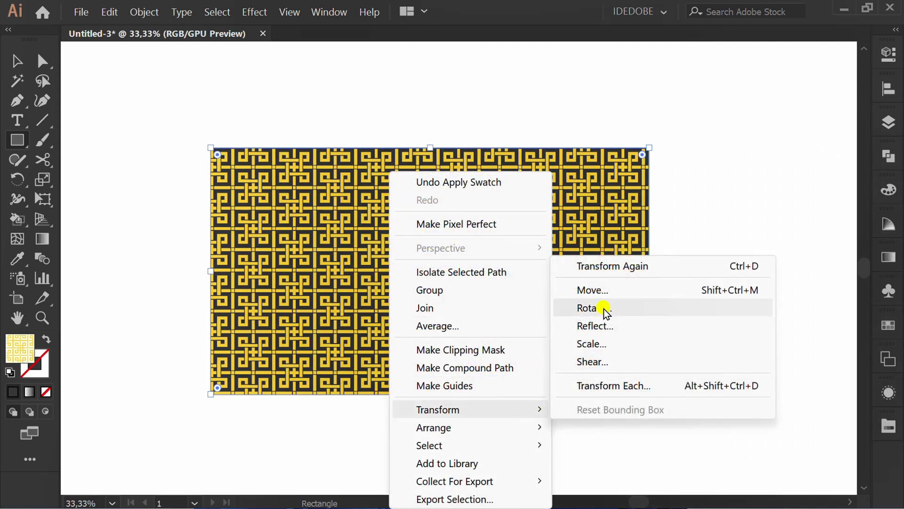
click(639, 308)
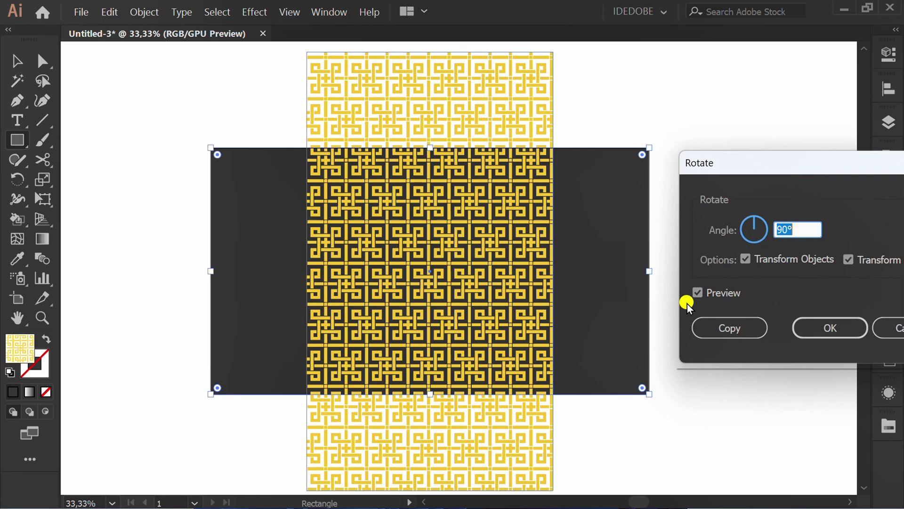
click(698, 292)
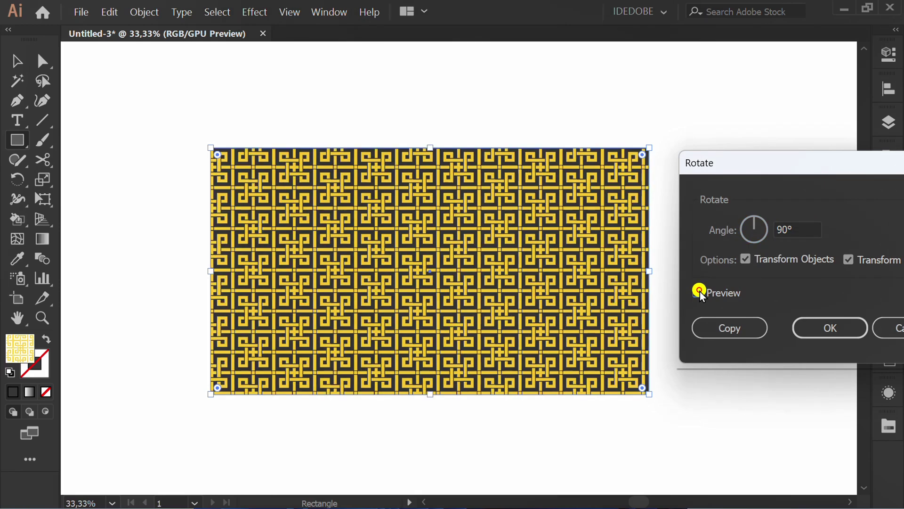
click(810, 224)
text(45)
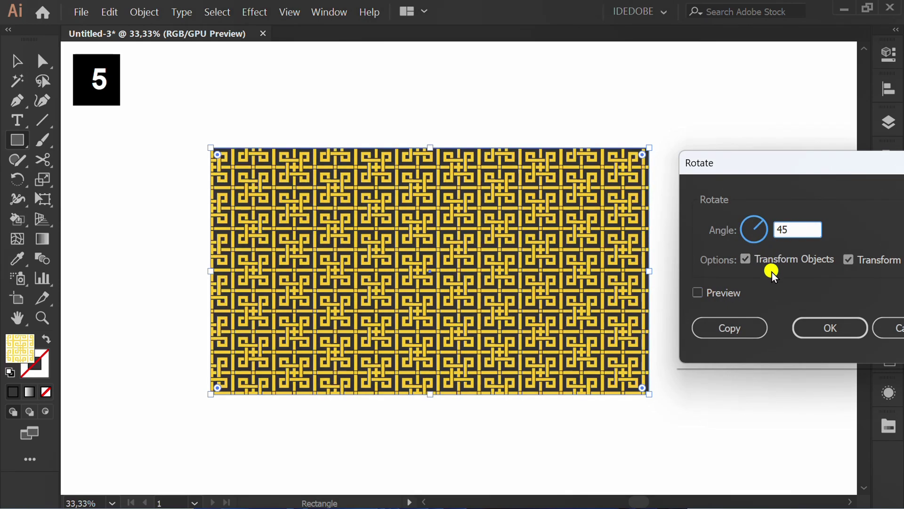
click(699, 292)
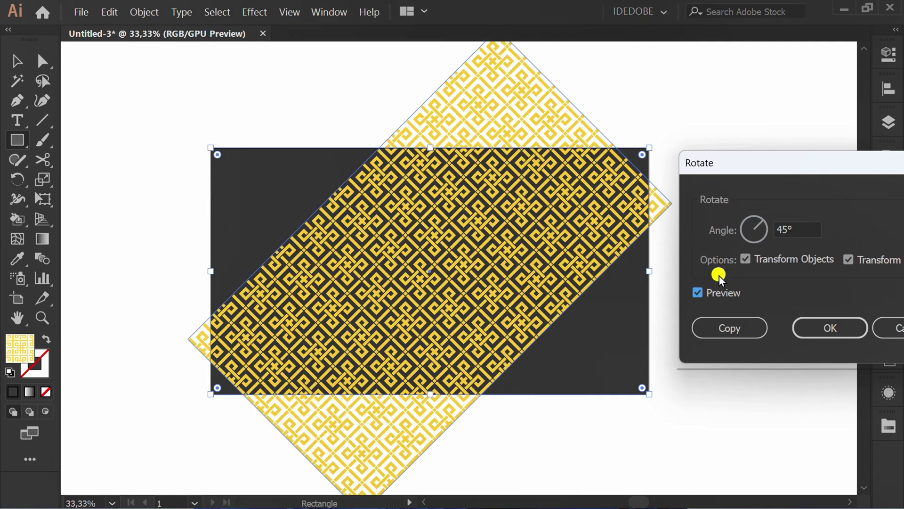
click(745, 259)
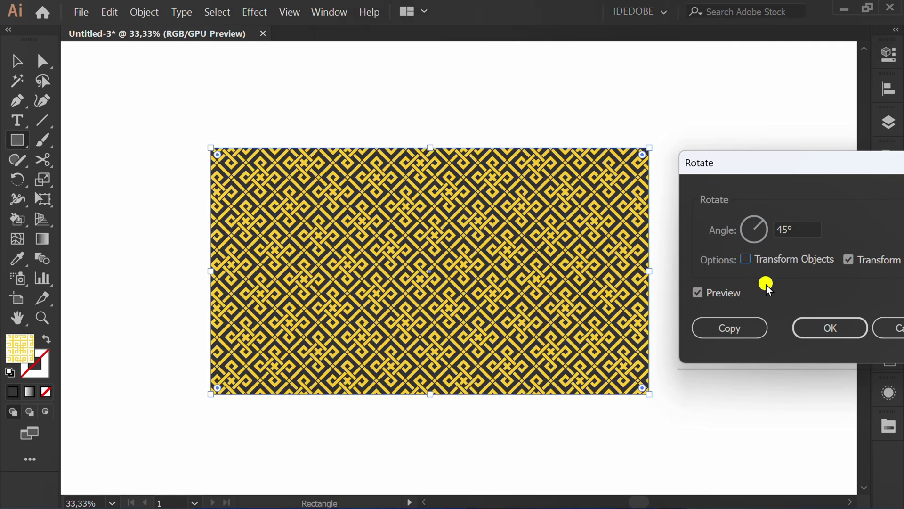
click(823, 327)
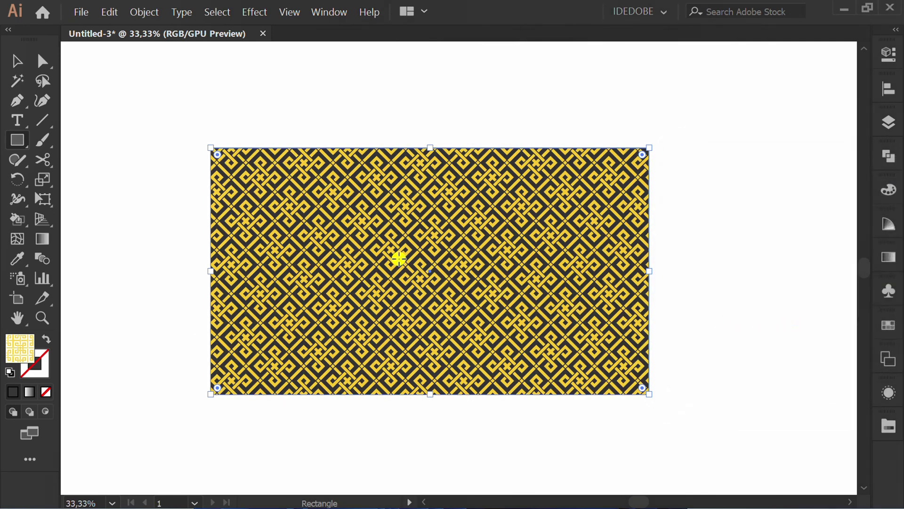
Step: Scale only the pattern fill uniformly to 125%, keeping the rectangle at its original size
key(v)
click(724, 303)
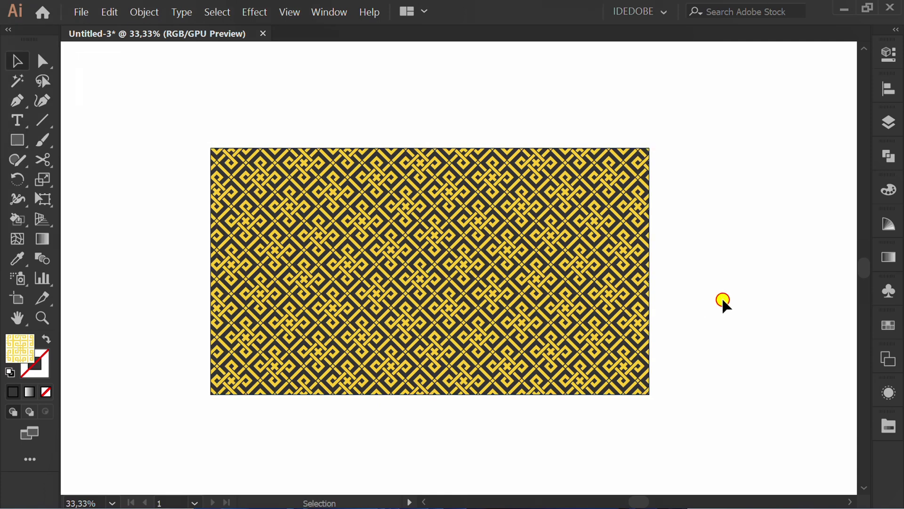
click(391, 242)
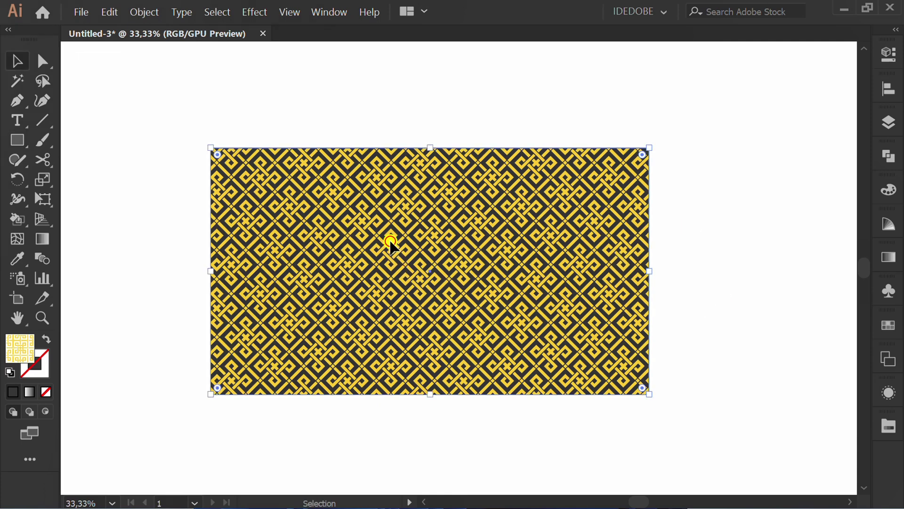
right_click(391, 242)
mouse_move(474, 416)
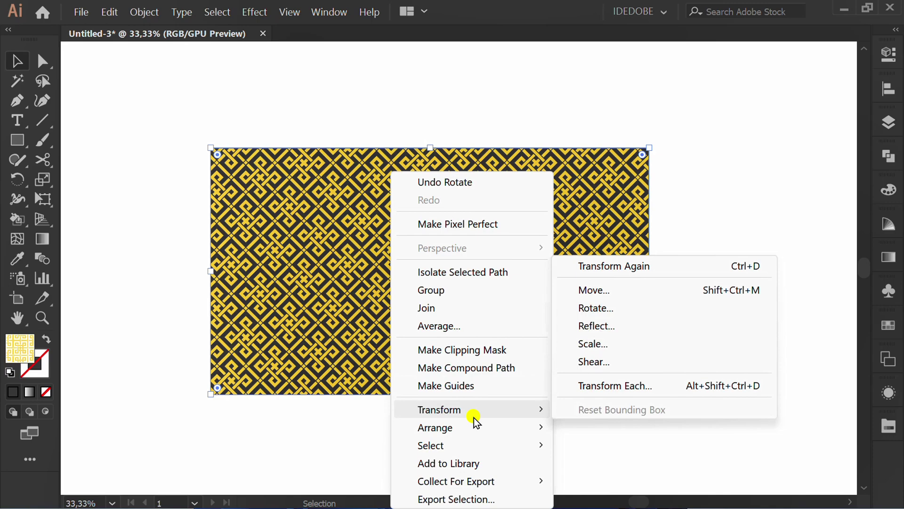
click(667, 341)
click(715, 334)
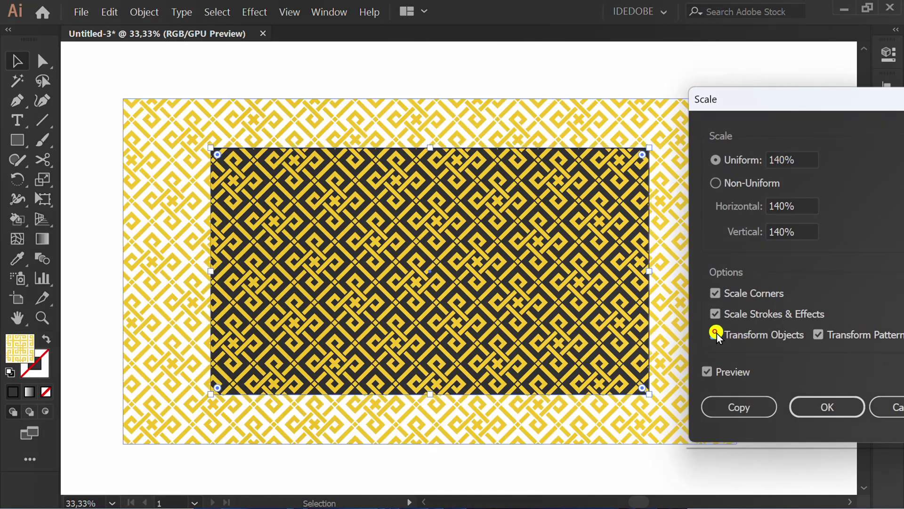
click(715, 334)
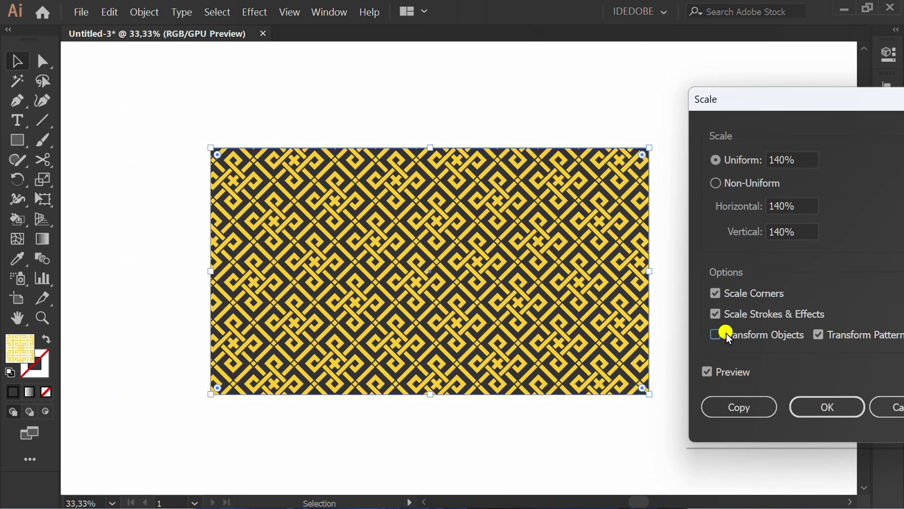
click(787, 159)
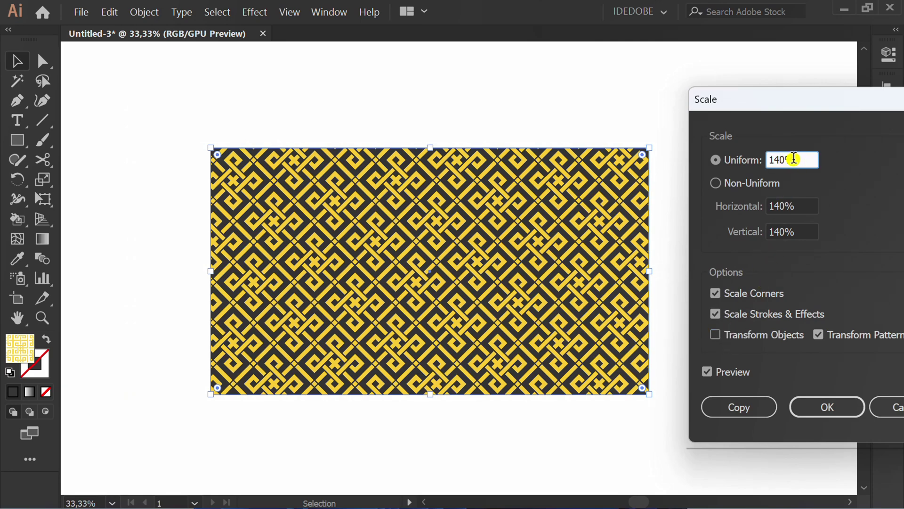
scroll(791, 160, down, 18)
scroll(795, 159, down, 1)
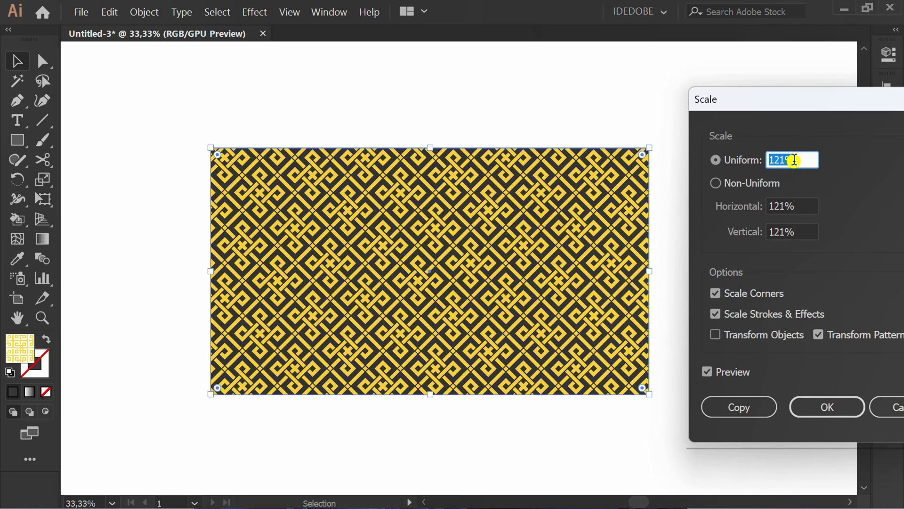
scroll(793, 161, up, 1)
scroll(794, 160, up, 3)
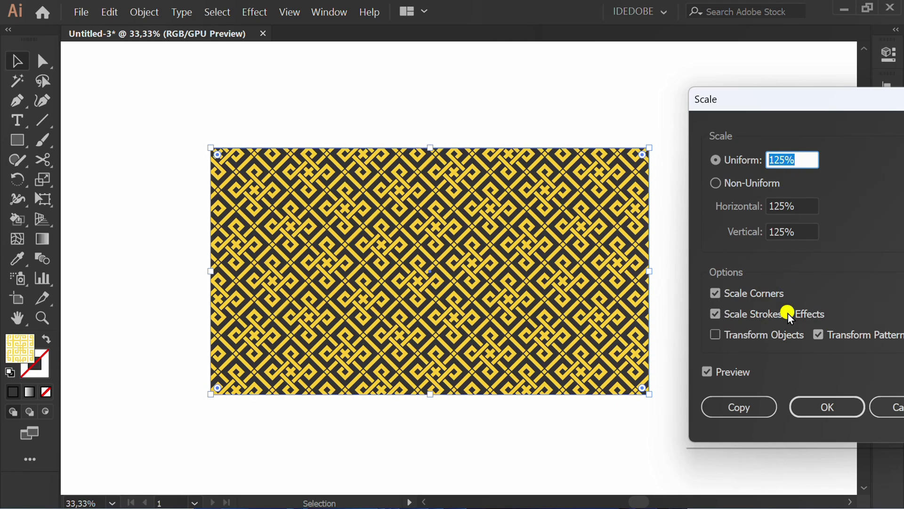
click(827, 405)
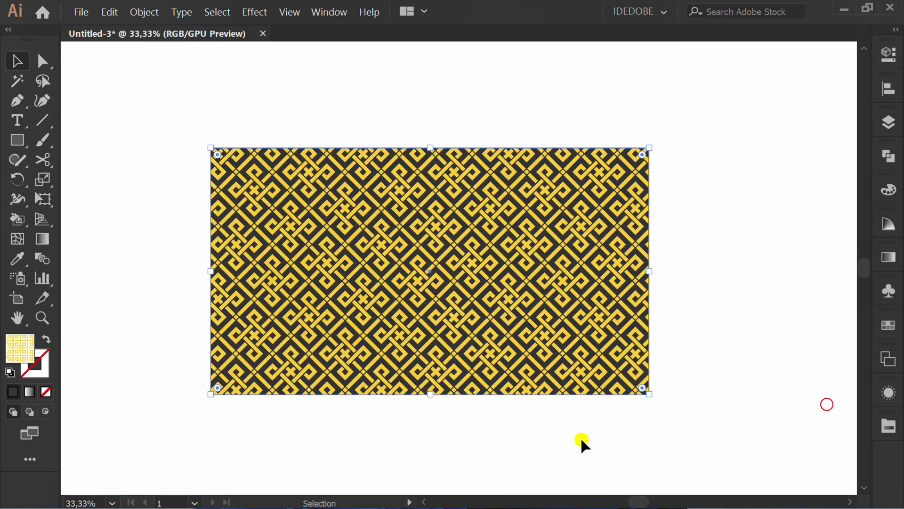